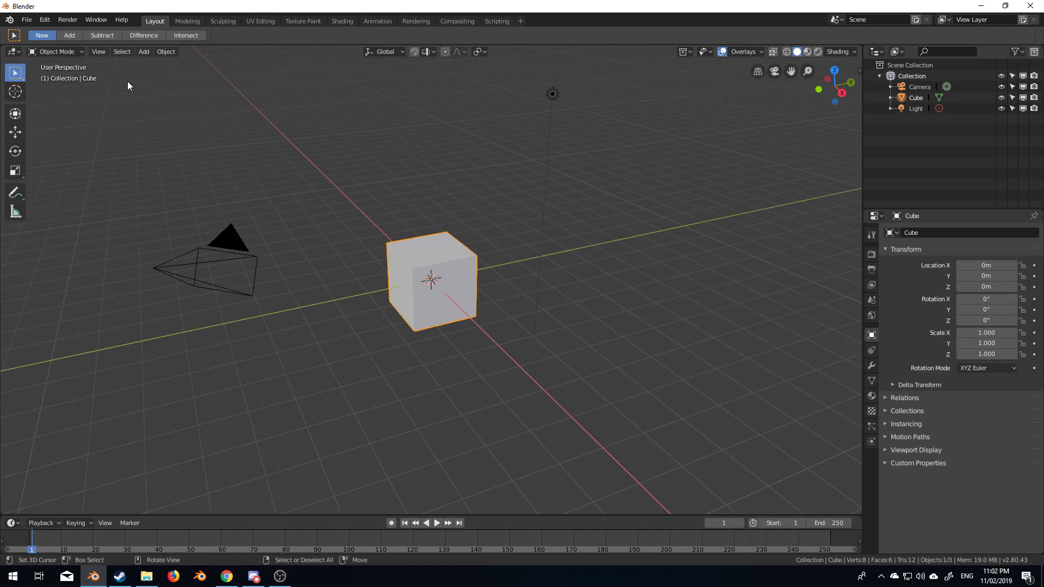
Find 'arc' in Preferences Add-ons, enable Add Mesh: Archimesh, and save preferences
left_click(46, 20)
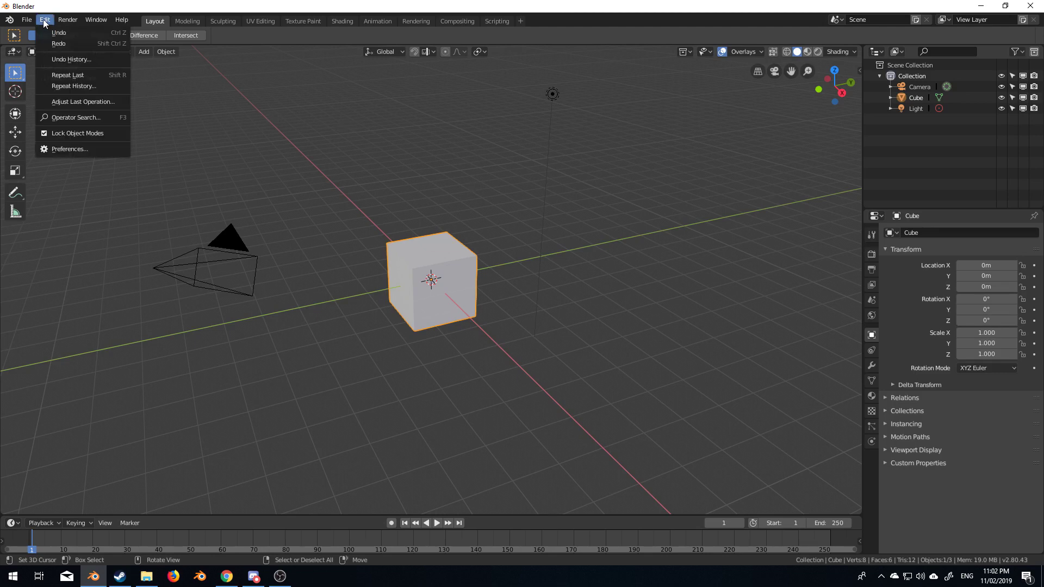
left_click(87, 149)
left_click(280, 48)
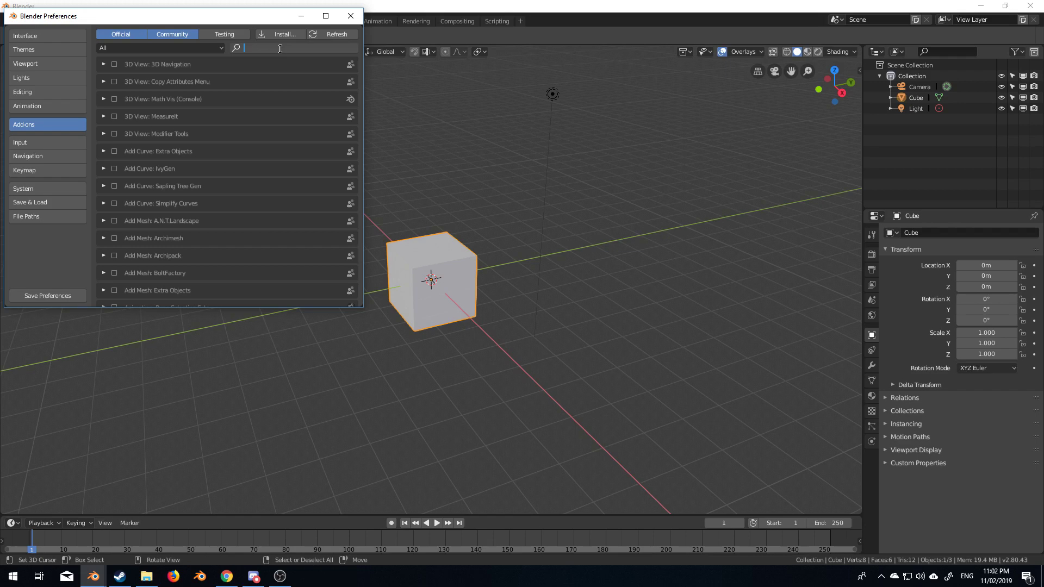
type("arch")
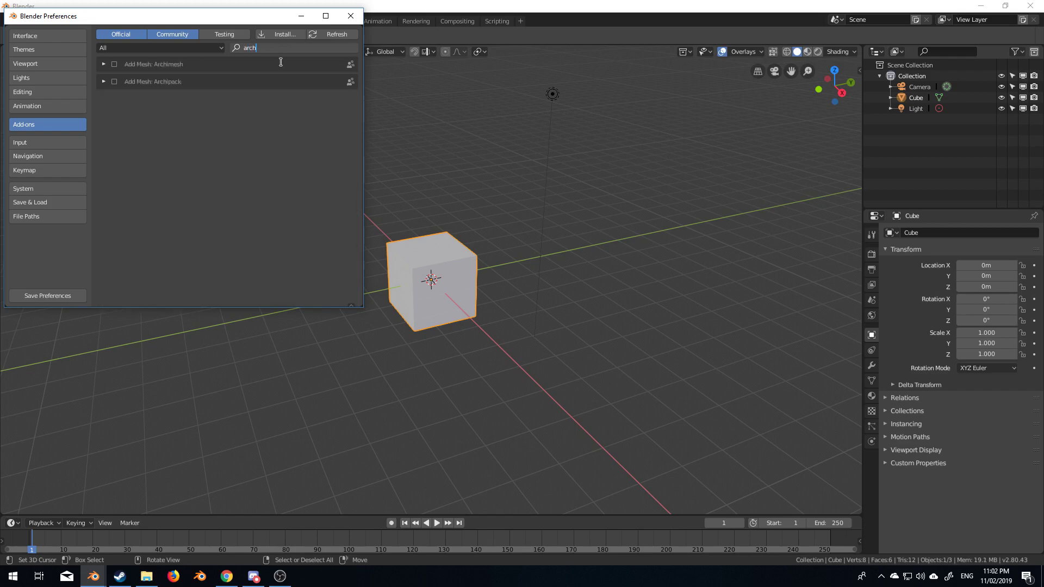
key("Return")
left_click(114, 63)
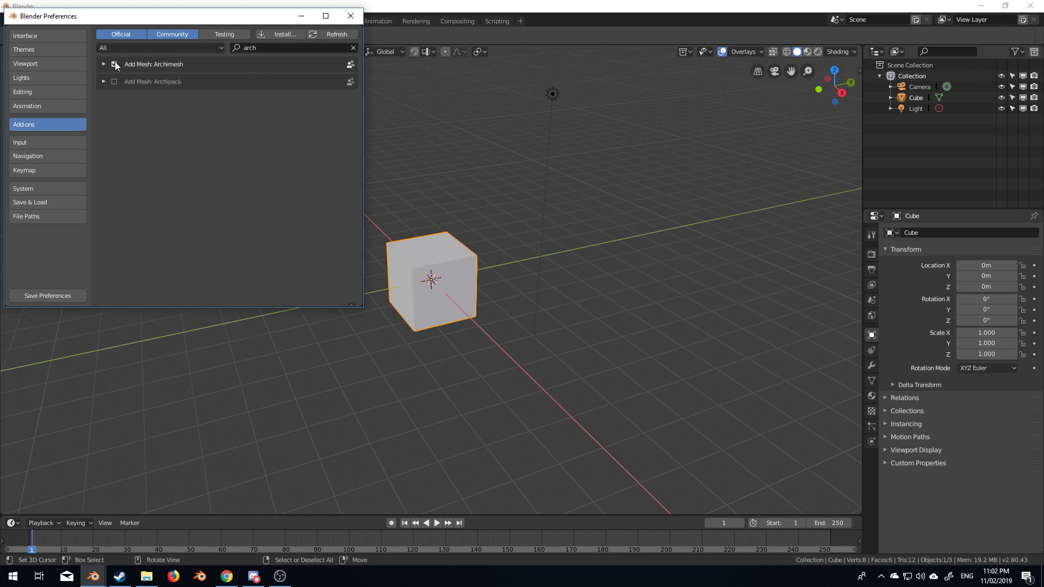
left_click(48, 292)
left_click(356, 17)
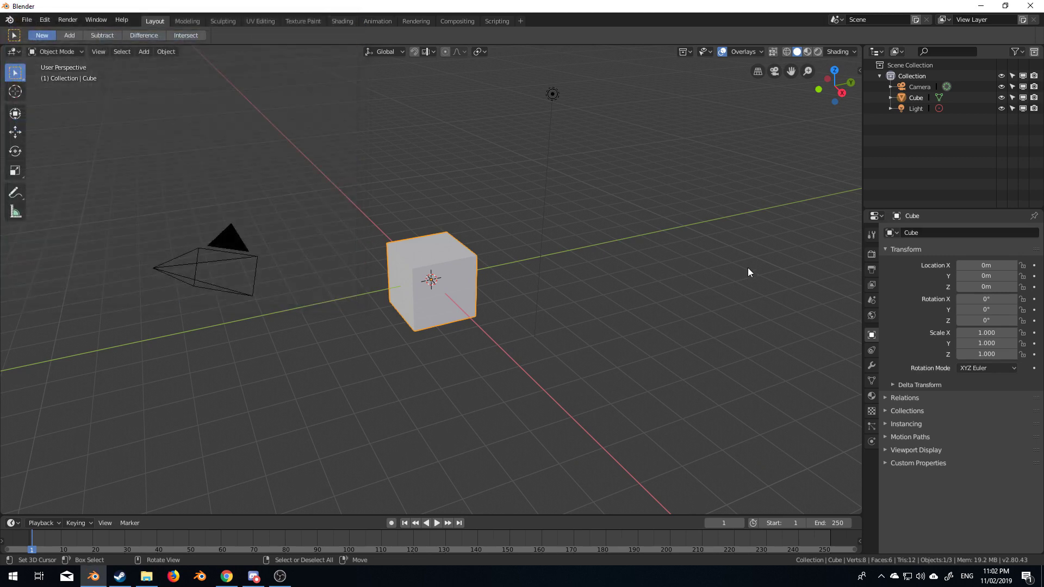
Show the sidebar's Archimesh panel and delete the default cube
key("n")
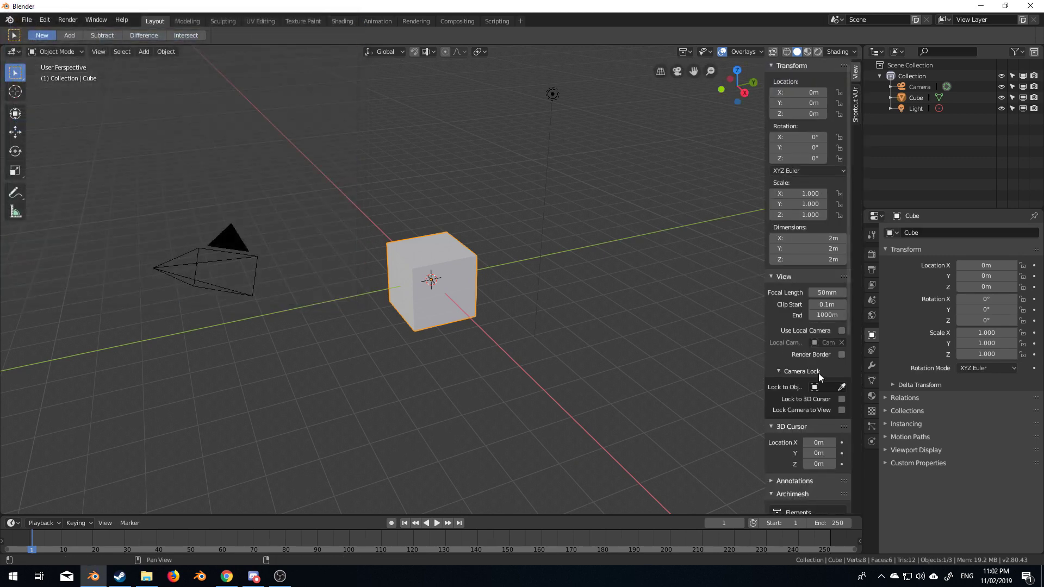
scroll(811, 489, "down", 10)
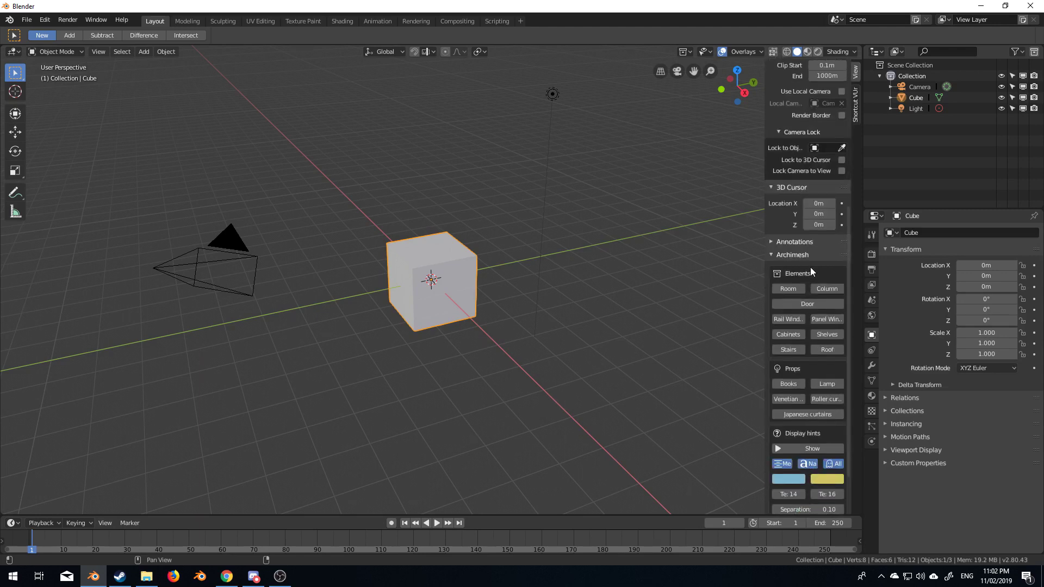
scroll(790, 252, "down", 1)
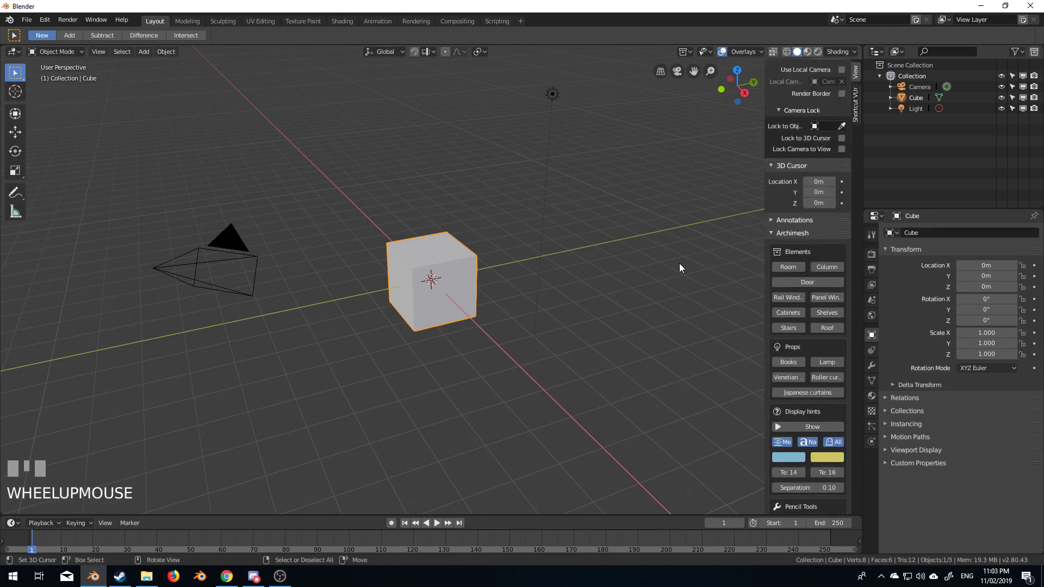
right_click(425, 298)
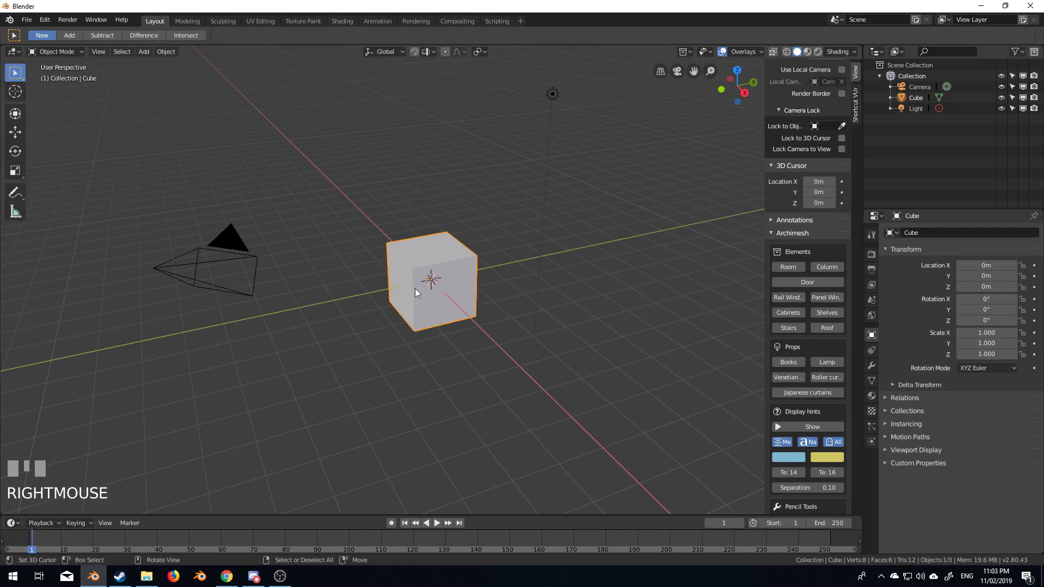
key("Delete")
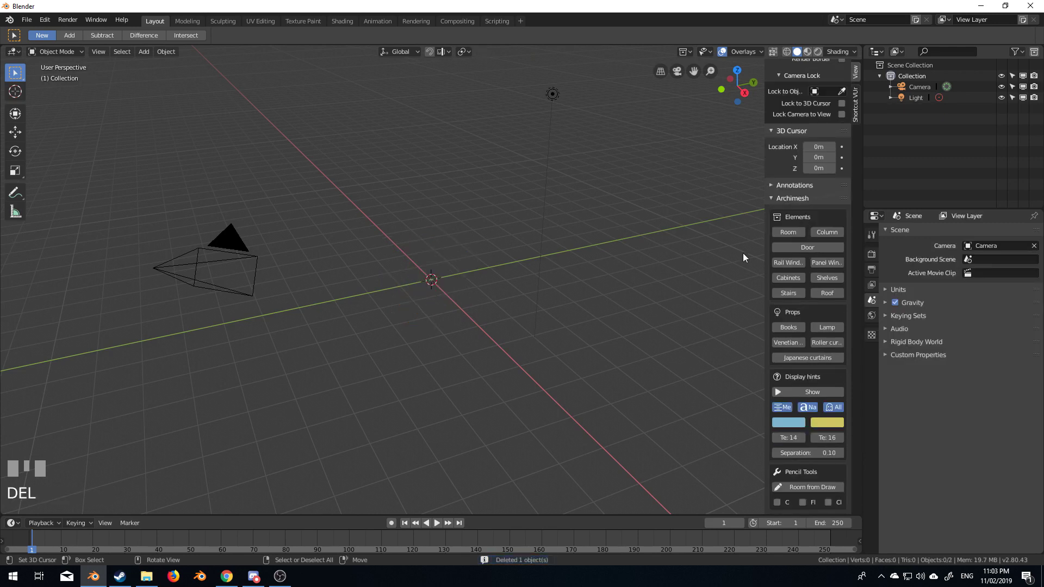
Add an Archimesh room and widen the sidebar so its settings are readable
left_click(780, 234)
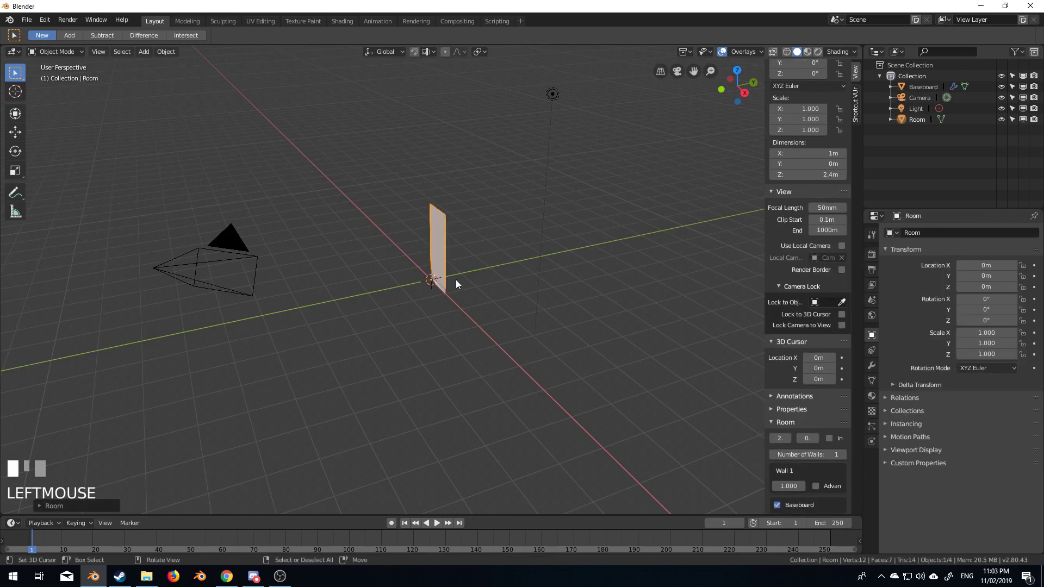
middle_click_drag(456, 280, 481, 347)
scroll(491, 275, "up", 3)
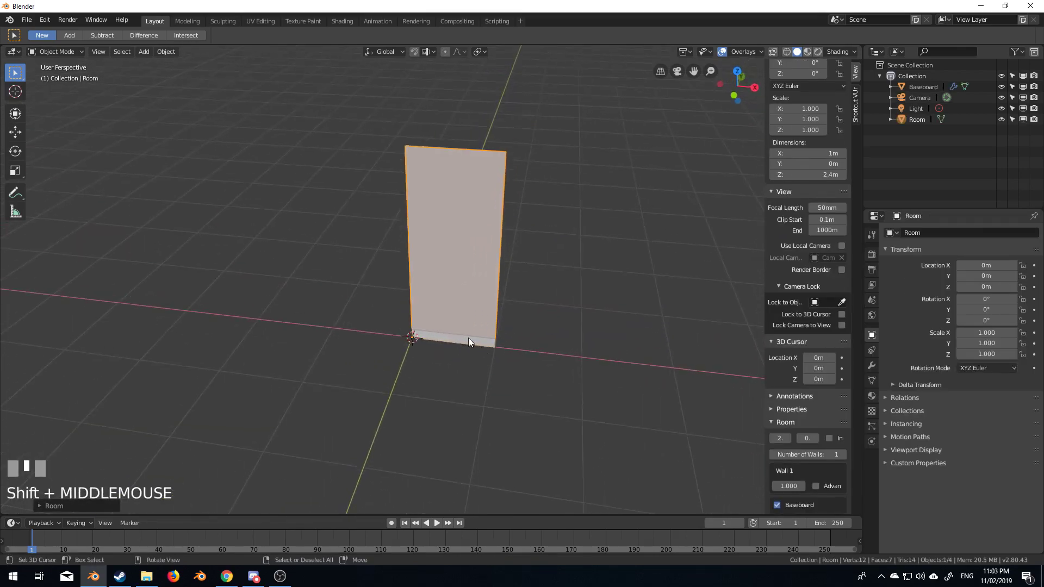
left_click_drag(765, 368, 695, 368)
scroll(719, 367, "down", 6)
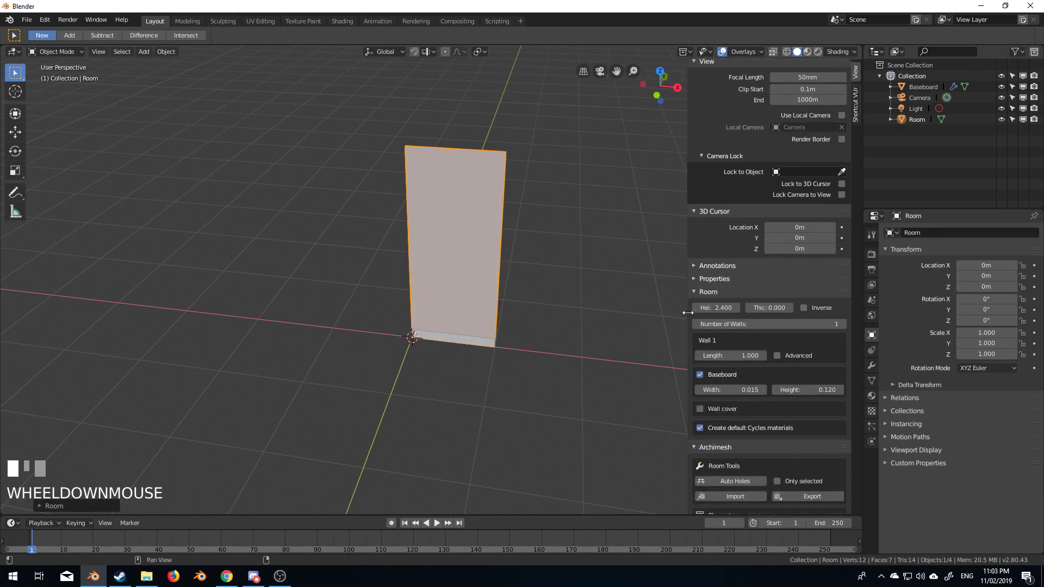
left_click_drag(697, 309, 650, 308)
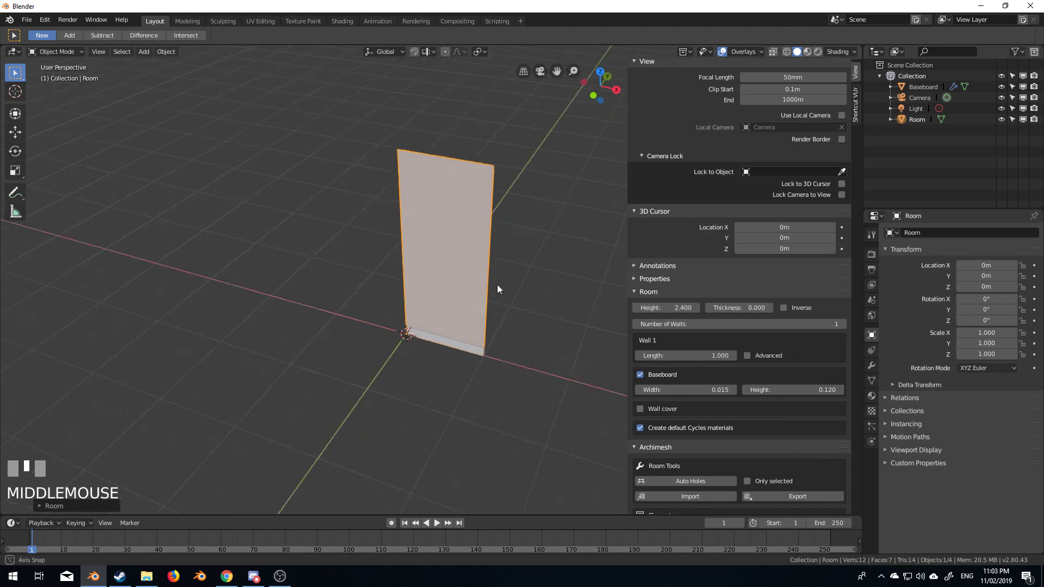
middle_click_drag(497, 285, 397, 228)
scroll(396, 229, "up", 2)
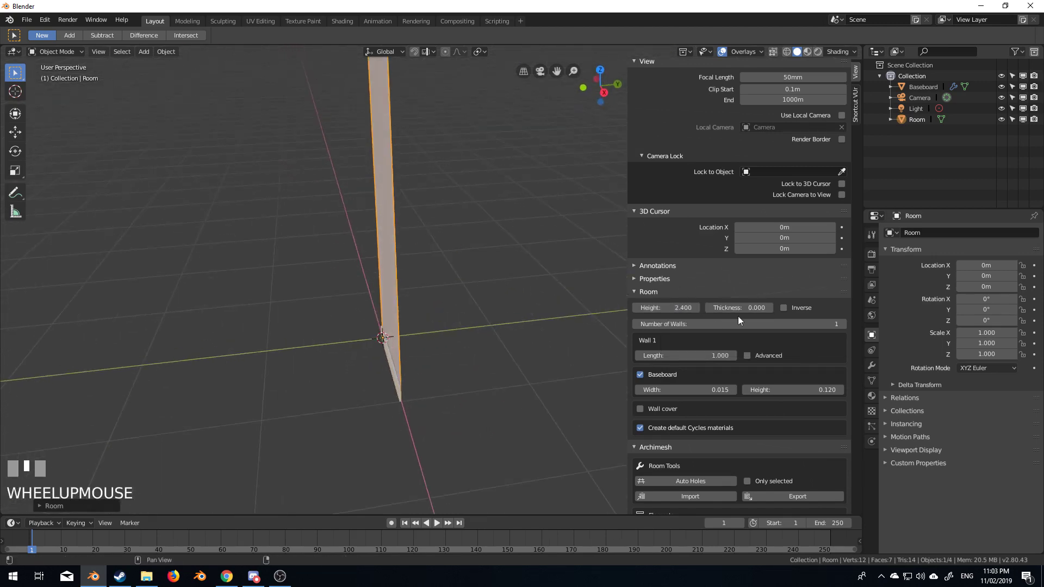
Set the wall thickness to 0.030 and Wall 1 length to 3
left_click(768, 308)
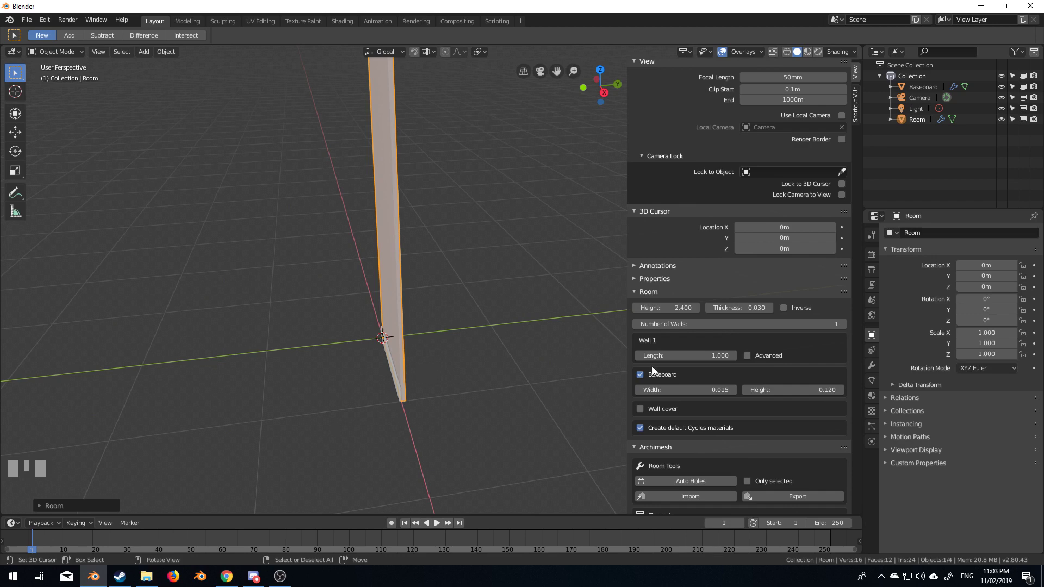
left_click(681, 355)
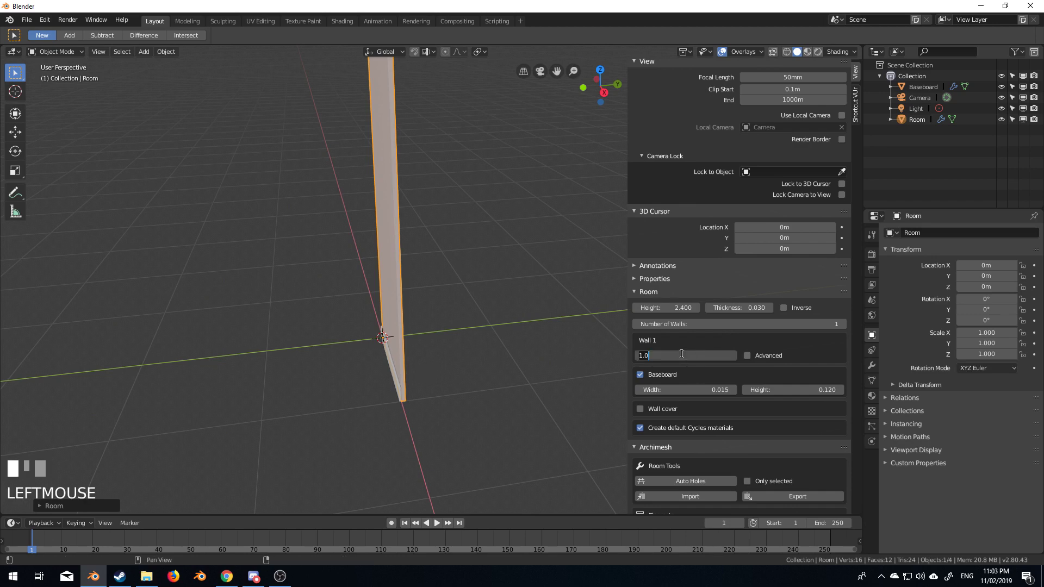
type("3")
key("KP_Enter")
middle_click_drag(403, 373, 289, 331)
scroll(571, 349, "down", 2)
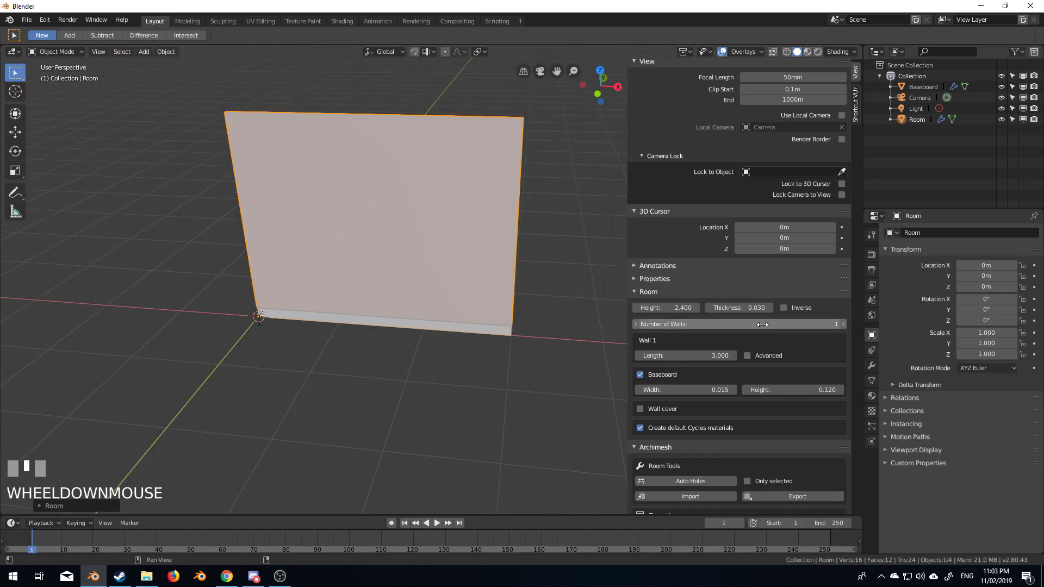
Raise Number of Walls to 2 and set Wall 2 length to -5
left_click(843, 324)
middle_click_drag(598, 353, 349, 319)
middle_click_drag(314, 396, 387, 393)
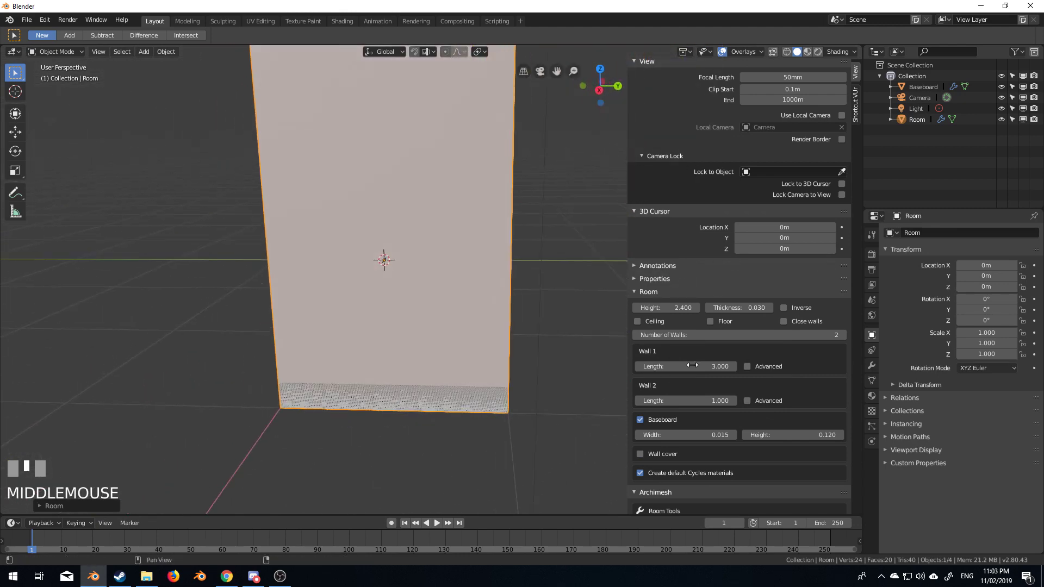
left_click(713, 403)
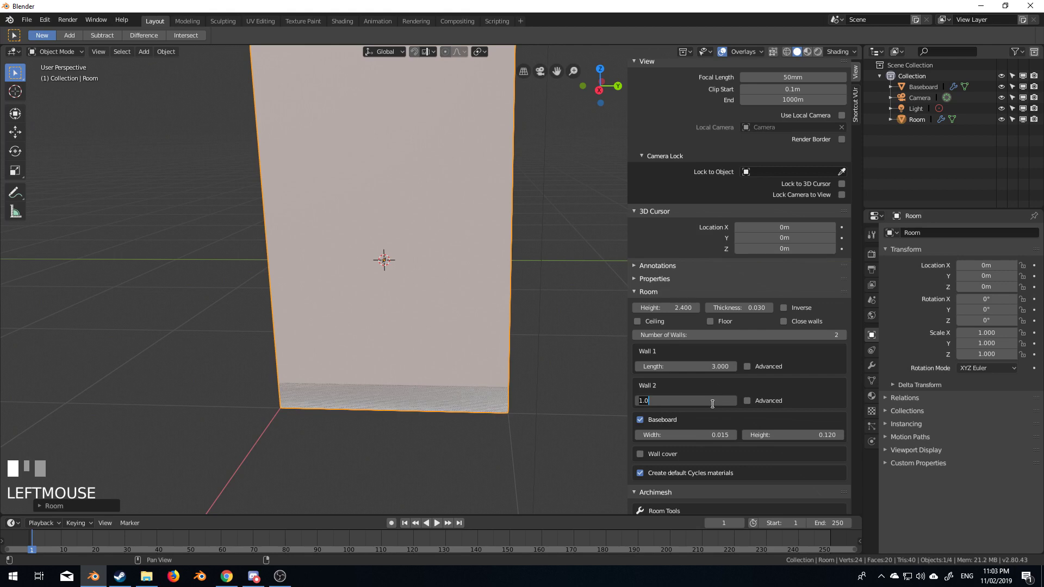
type("-5")
key("KP_Enter")
middle_click_drag(299, 458, 474, 433)
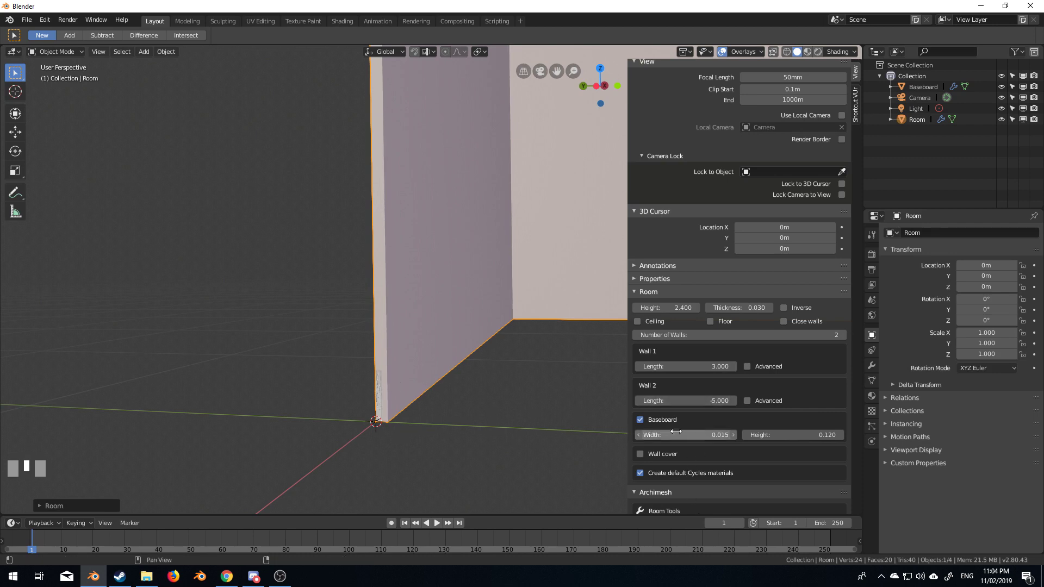
Increase Baseboard Width to 0.045 and frame both walls in the view
left_click(732, 435)
middle_click_drag(490, 357, 493, 412)
scroll(503, 329, "down", 2)
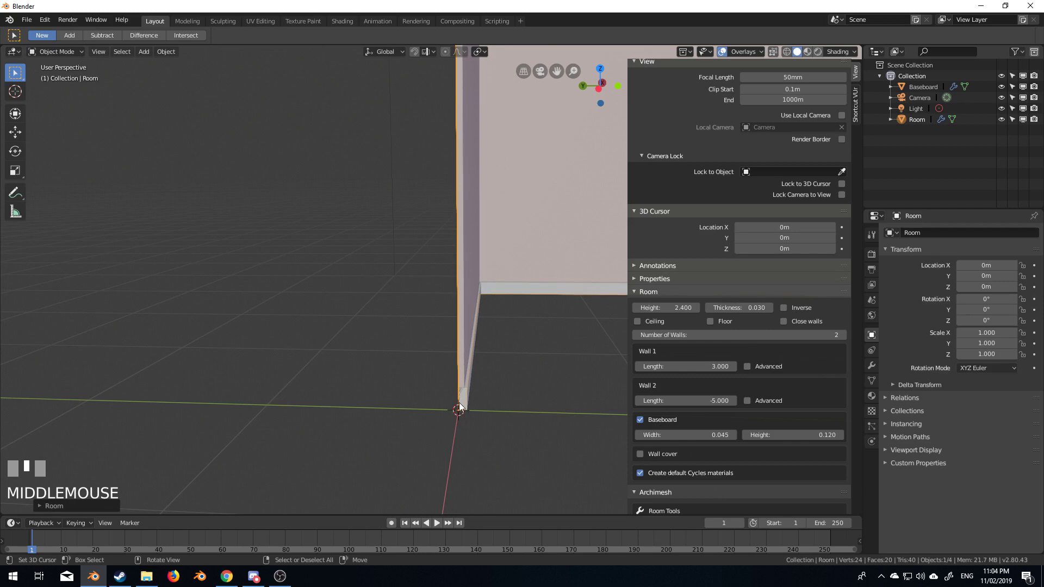
middle_click_drag(448, 393, 514, 419)
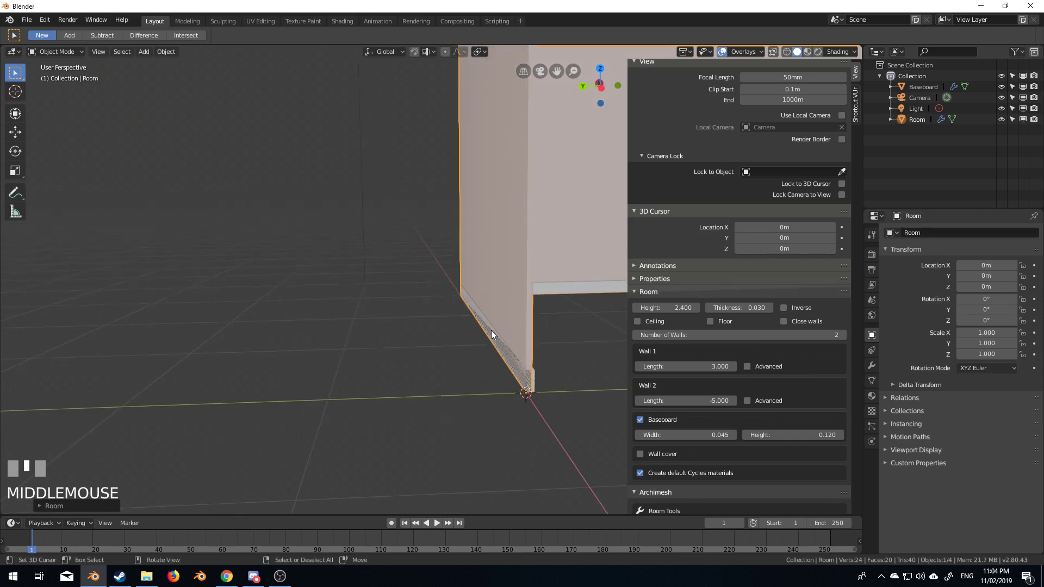
scroll(459, 291, "down", 2)
middle_click_drag(475, 331, 469, 402)
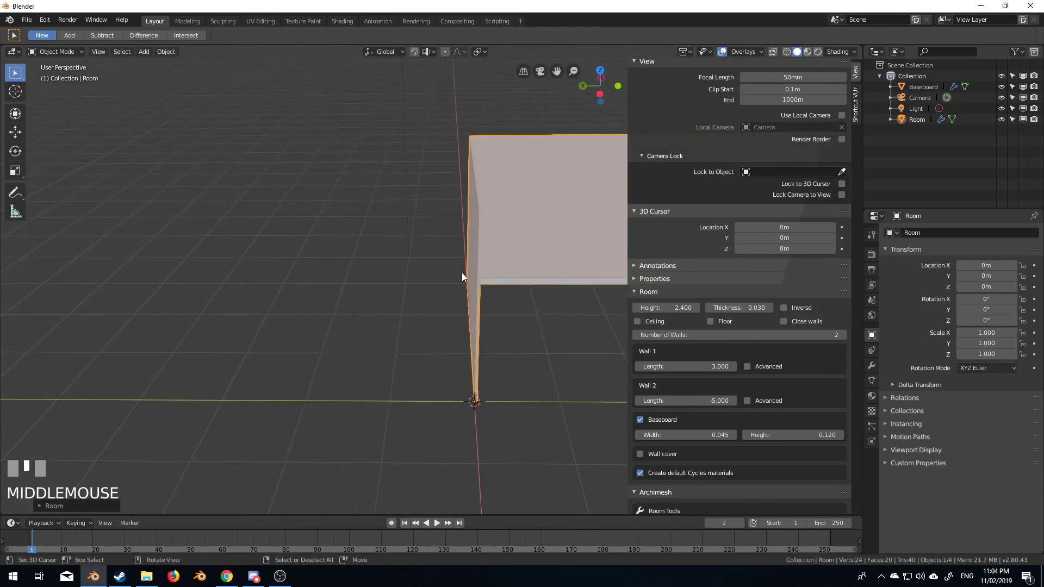
middle_click_drag(480, 334, 384, 318, "shift")
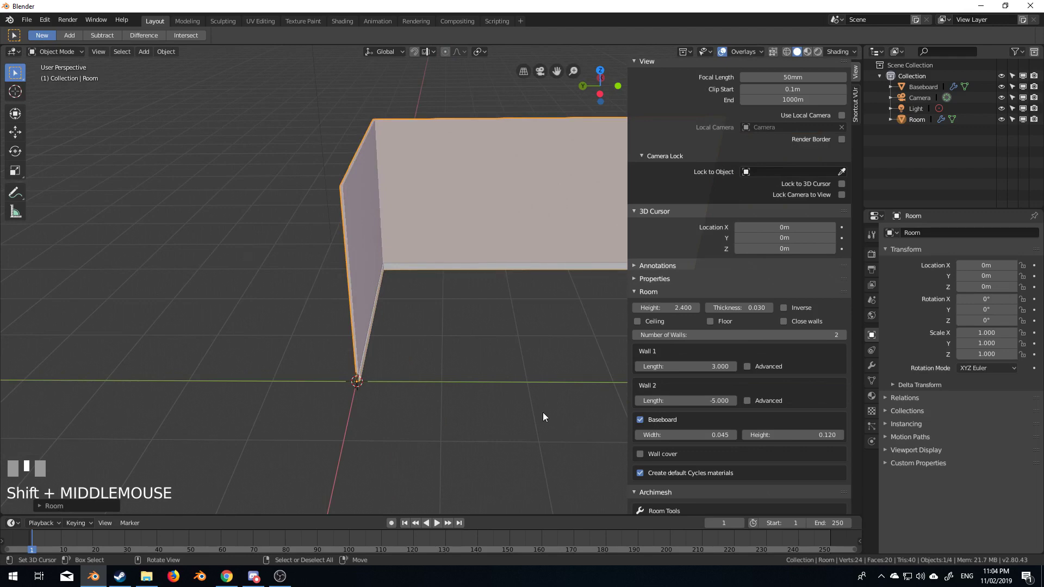
middle_click_drag(516, 344, 368, 343, "shift")
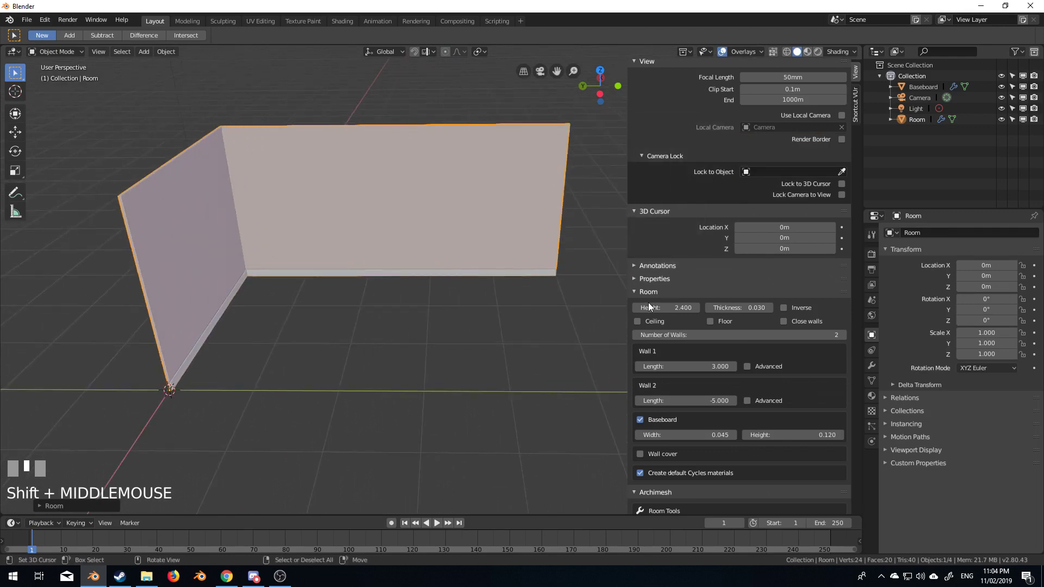
Add a third wall with a length of -3
left_click(841, 335)
middle_click_drag(555, 238, 406, 307)
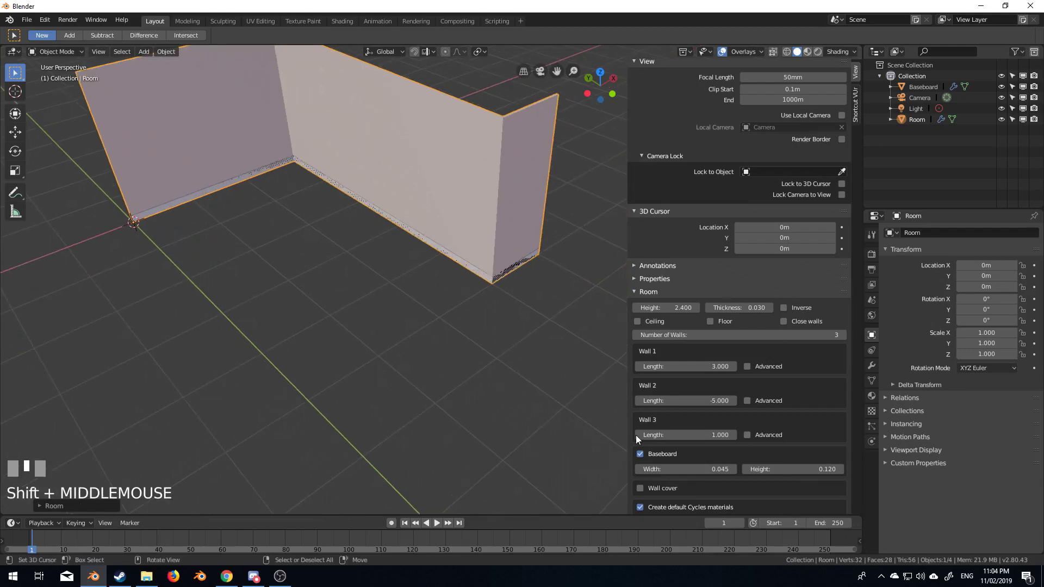
left_click(696, 435)
type("-3")
key("KP_Enter")
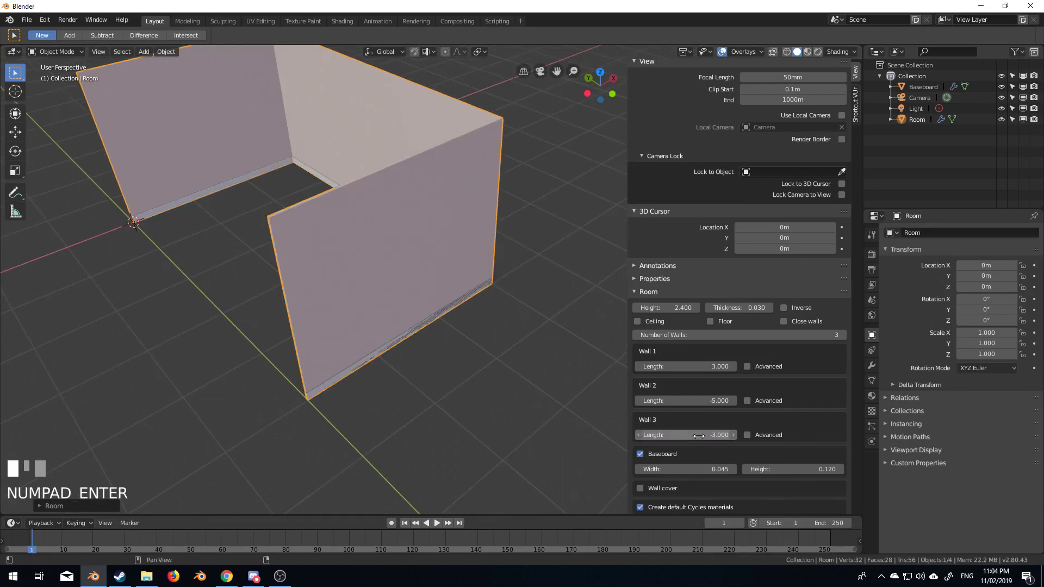
middle_click_drag(599, 455, 510, 402)
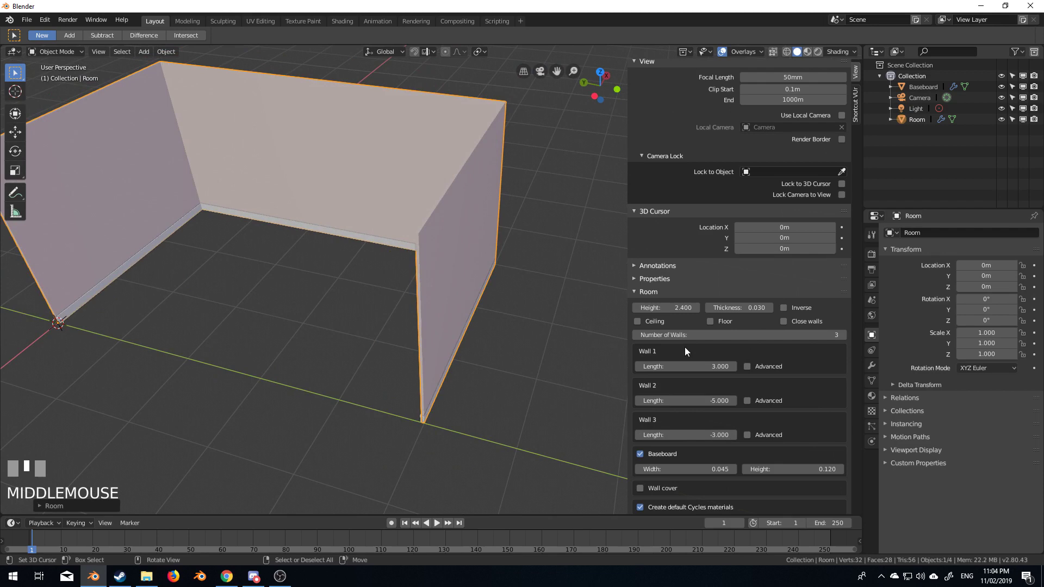
Enable Close walls, Ceiling and Floor to enclose the room
left_click(783, 321)
middle_click_drag(637, 381, 302, 366)
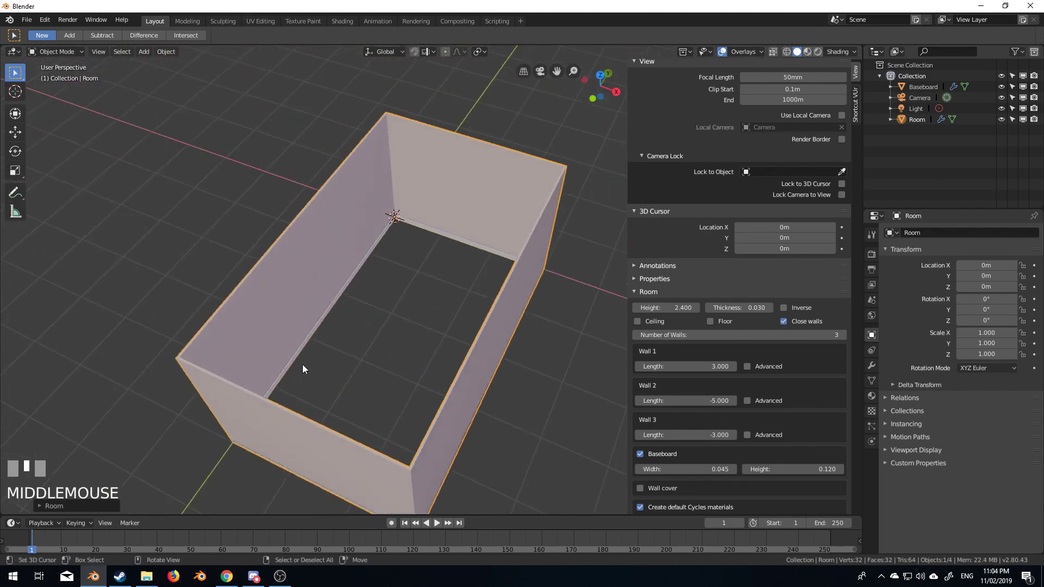
left_click(637, 322)
left_click(710, 321)
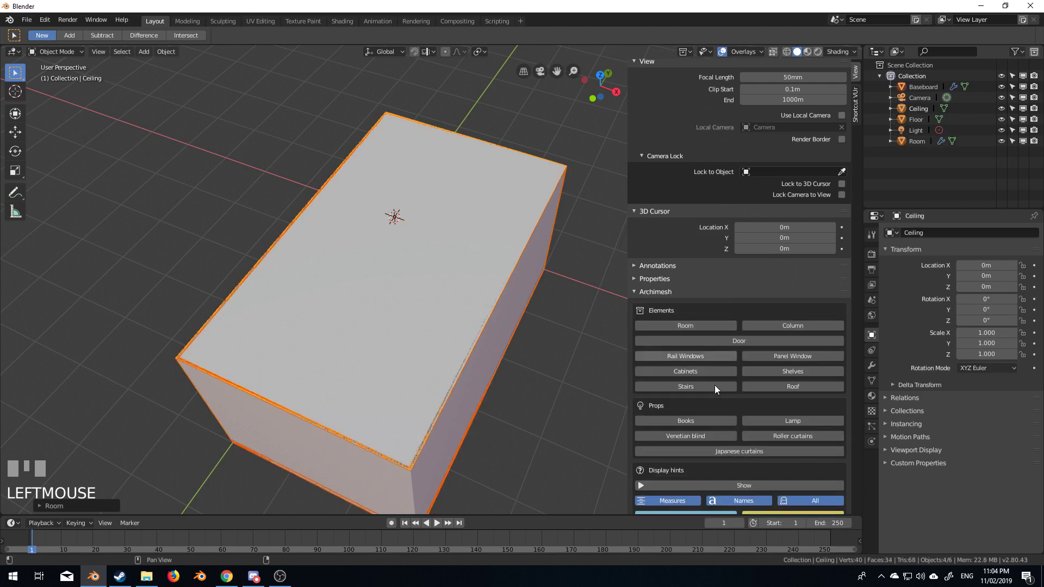
middle_click_drag(489, 413, 503, 303)
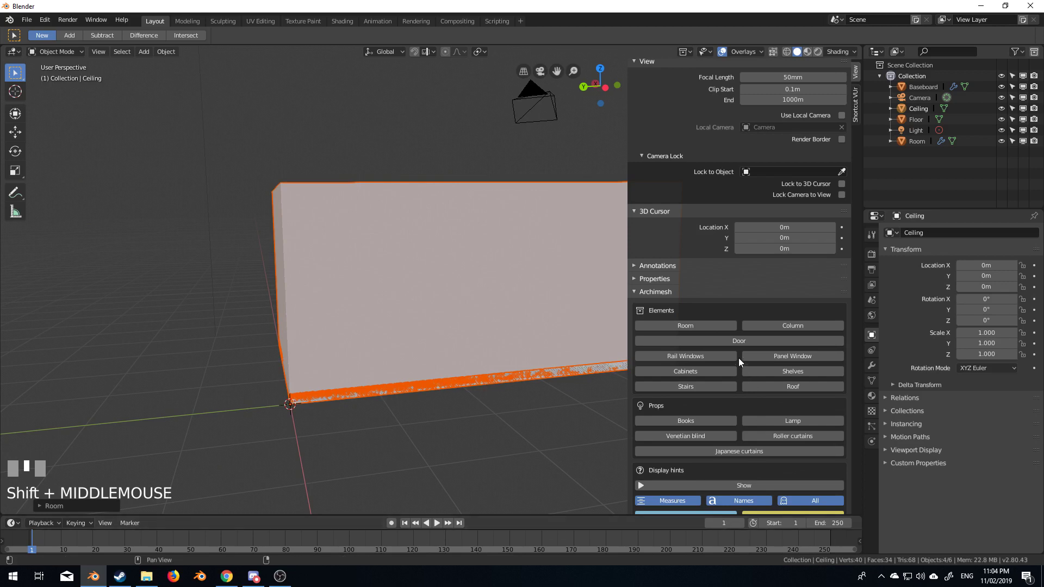
Add an Archimesh door and rotate the Door_Group 90° around Z
left_click(739, 343)
middle_click_drag(413, 380, 474, 383)
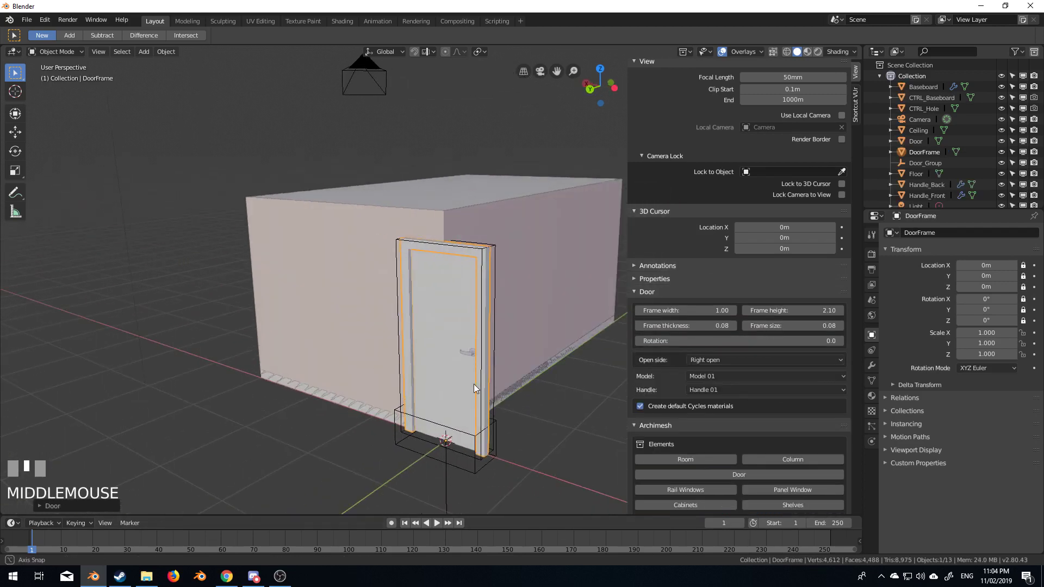
right_click(445, 501)
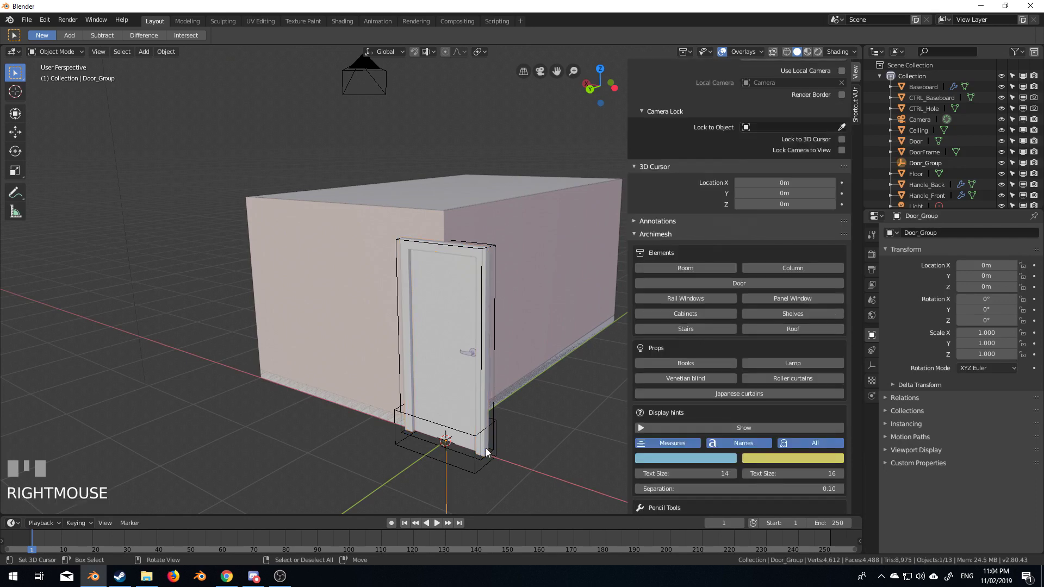
middle_click_drag(446, 501, 416, 382, "shift")
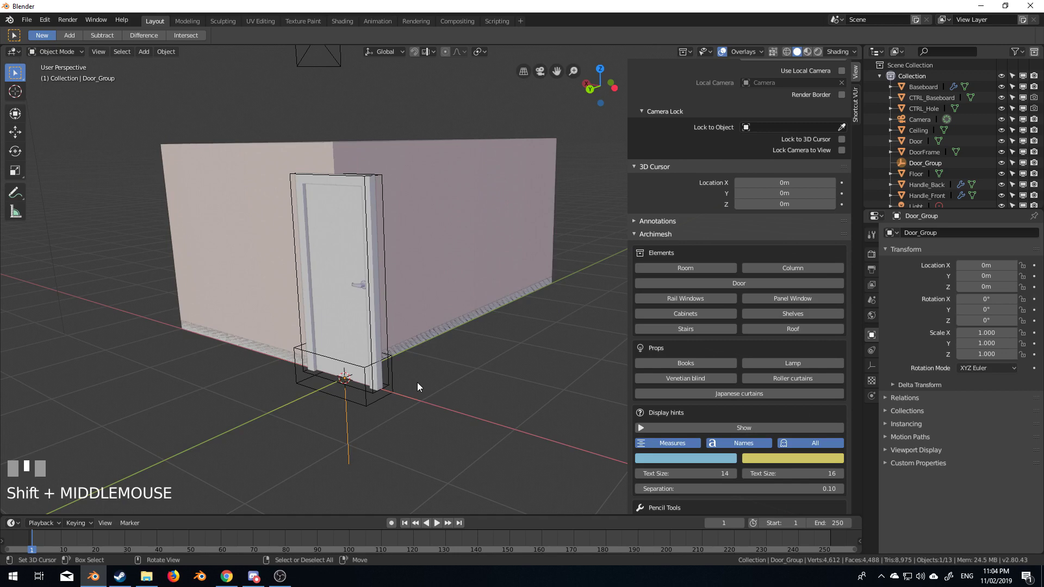
key("r")
key("z")
key("9")
key("0")
key("KP_Enter")
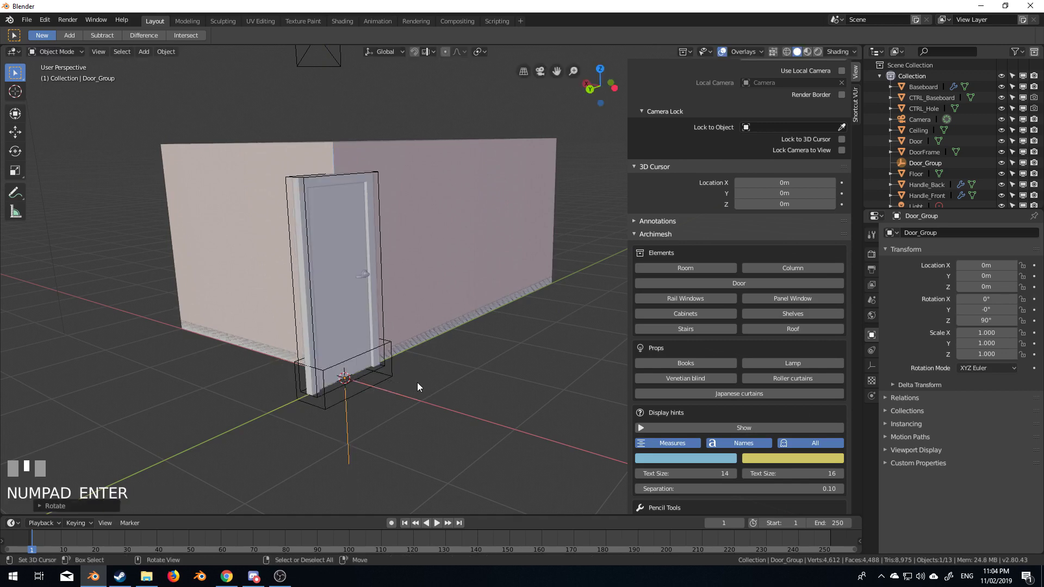
Slide the door along Y to -0.88184 m against the side wall, then select the room walls
key("g")
key("y")
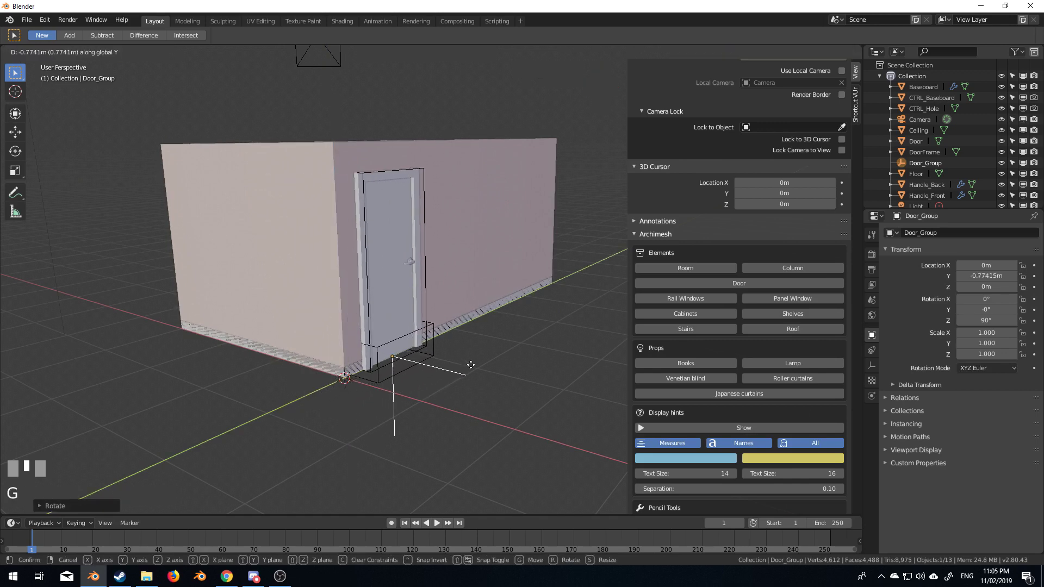
left_click(454, 346)
mouse_move(455, 347)
middle_mouse_down()
mouse_move(492, 375)
mouse_move(387, 350)
mouse_move(450, 344)
middle_mouse_up()
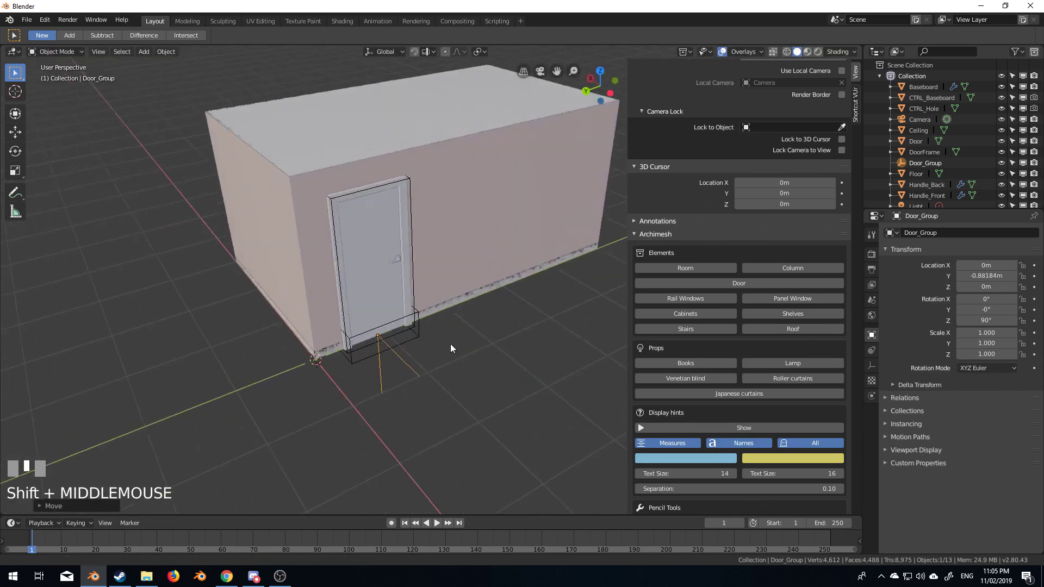
scroll(481, 341, "up", 3)
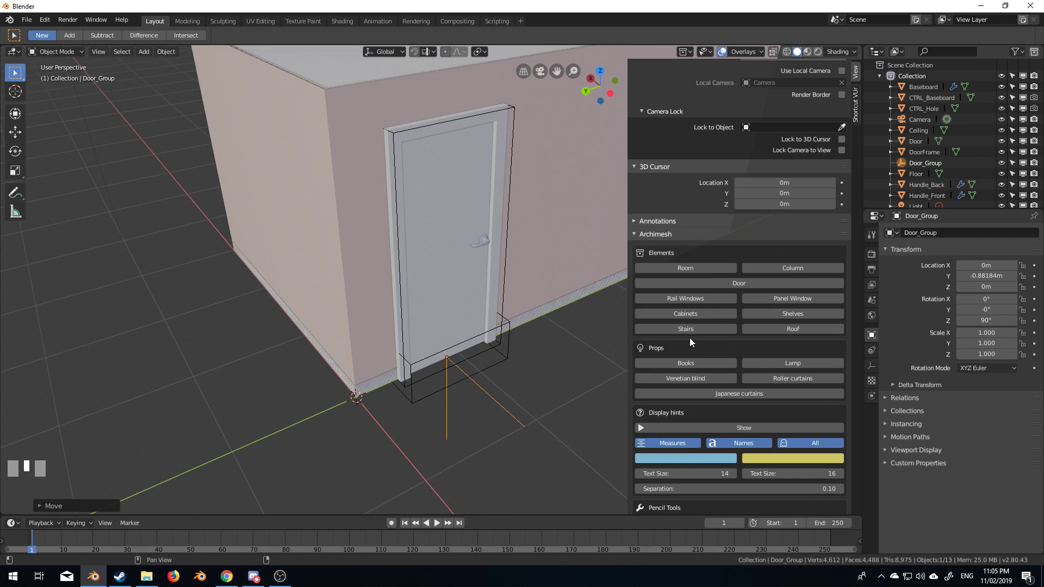
scroll(689, 341, "down", 2)
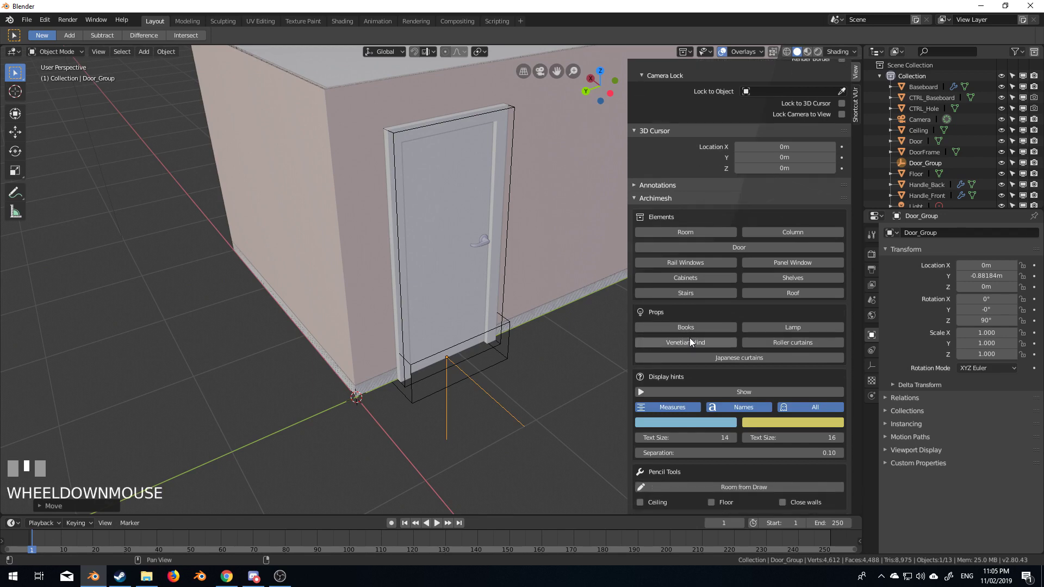
right_click(571, 192)
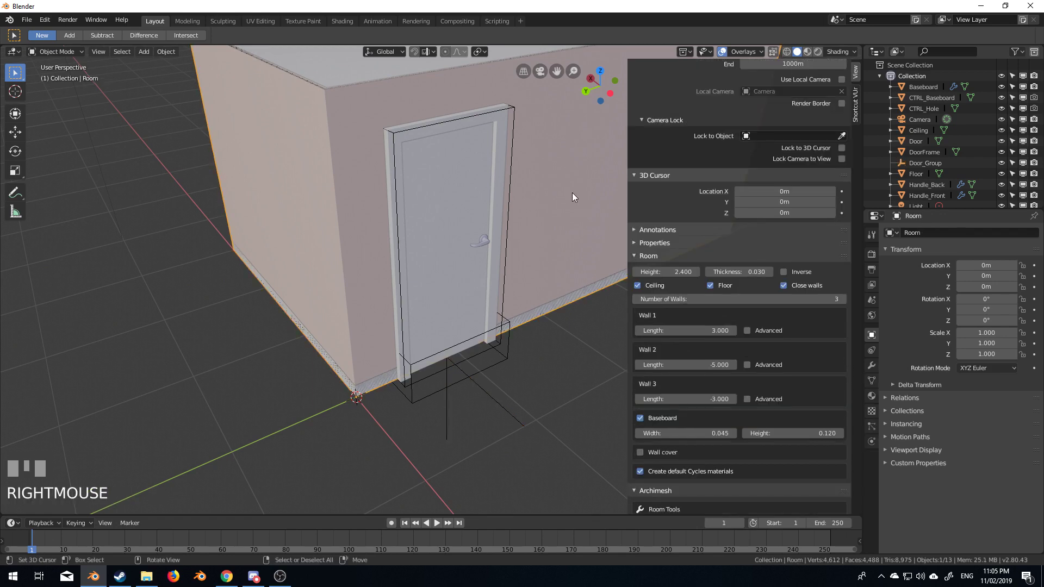
scroll(706, 340, "down", 10)
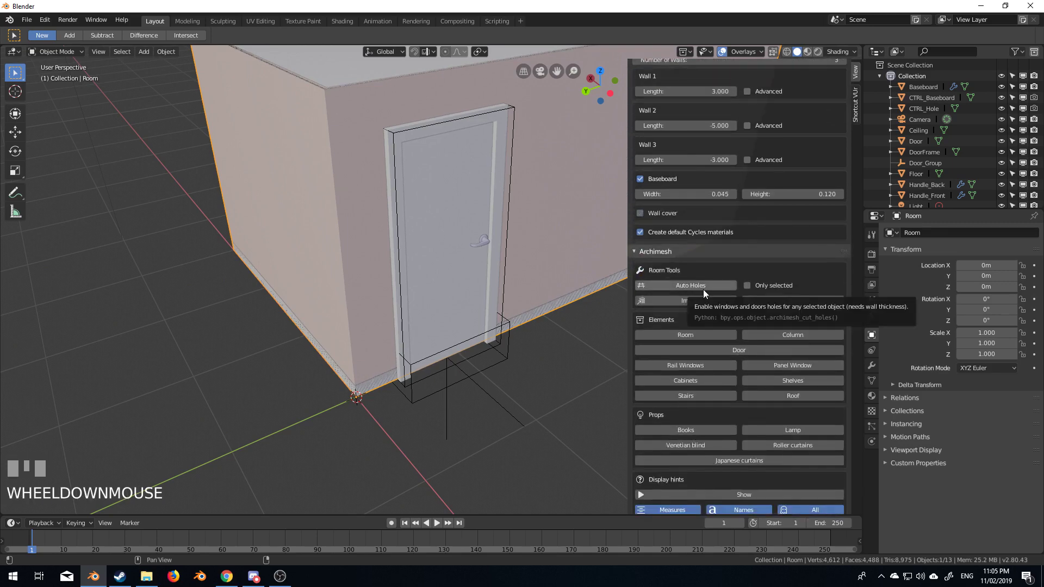
Cut the doorway with Auto Holes and swing the door leaf open to -95°
left_click(703, 288)
middle_click_drag(598, 298, 386, 236)
right_click(351, 227)
key("r")
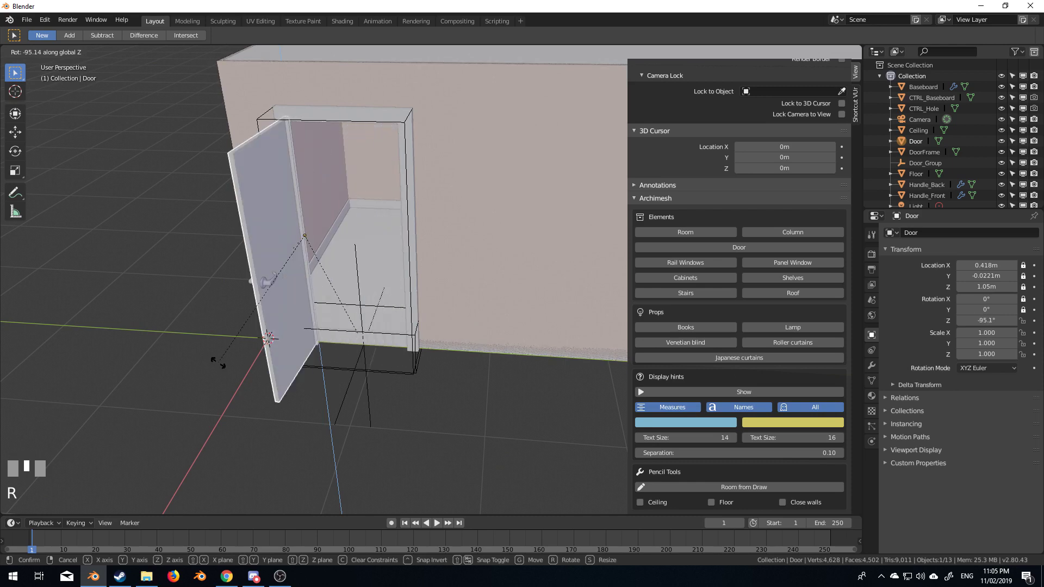
left_click(297, 393)
middle_click_drag(298, 393, 435, 387, "shift")
scroll(392, 311, "up", 5)
Select the Baseboard and enter Edit Mode on its mesh
right_click(424, 272)
key("Tab")
scroll(543, 333, "down", 3)
scroll(450, 353, "down", 2)
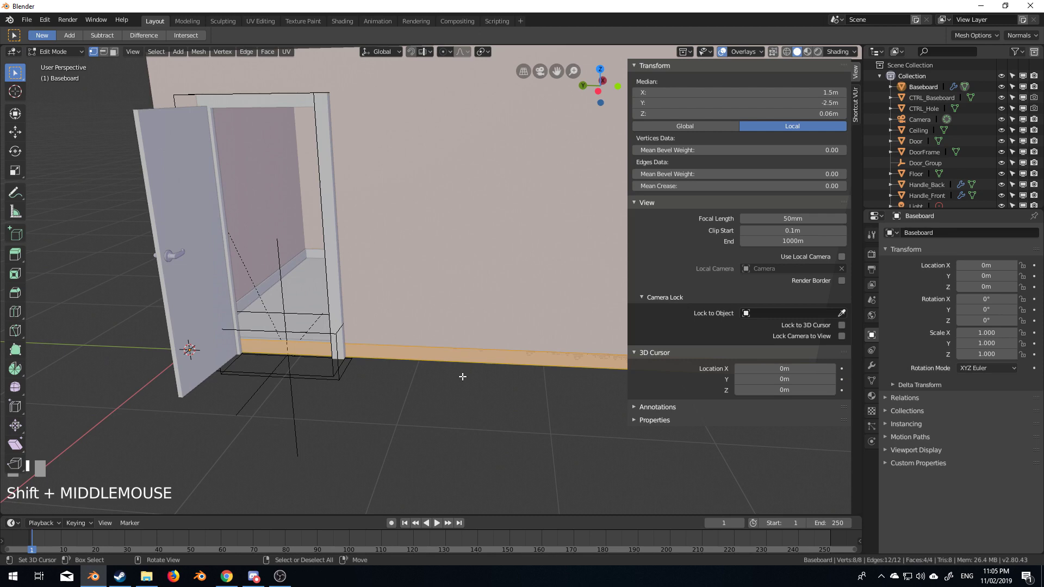
Add two baseboard loop cuts aligned with the doorway edges
key("ctrl+r")
left_click(542, 367)
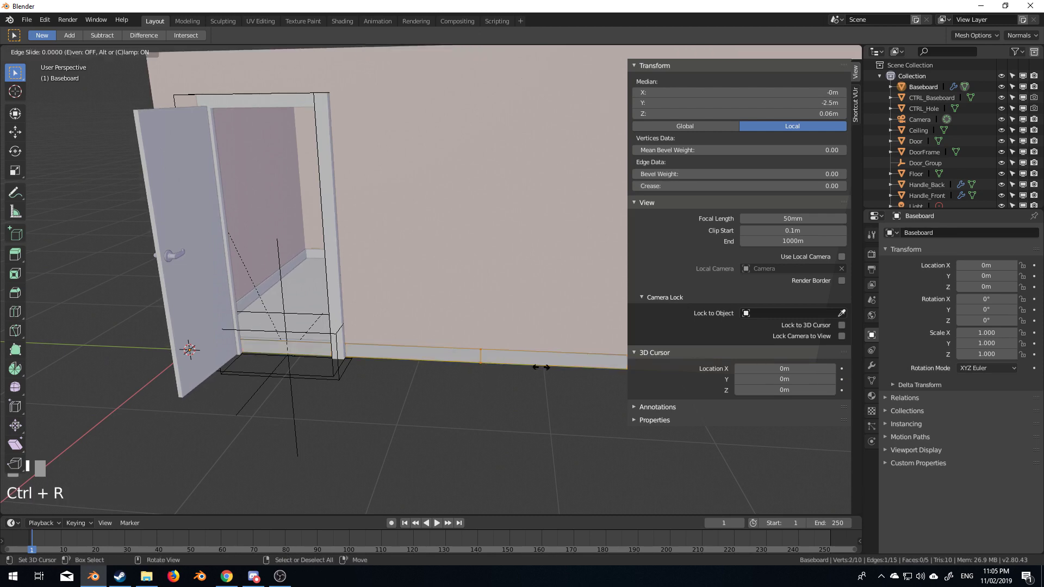
left_click(384, 365)
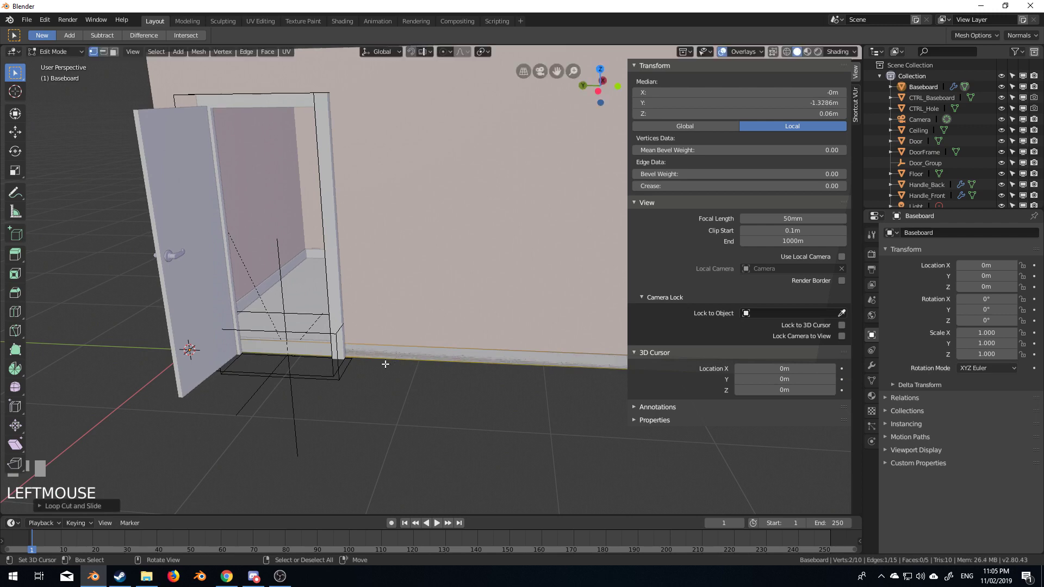
middle_click_drag(384, 365, 479, 360, "shift")
key("ctrl+r")
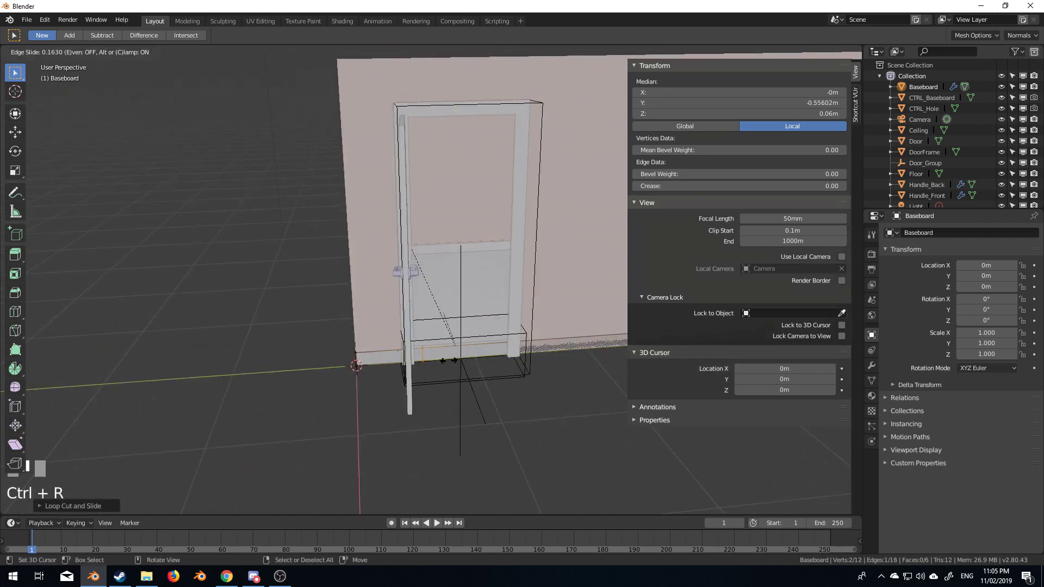
left_click(443, 363)
left_click(435, 364)
Delete the baseboard face spanning the doorway in face select mode
key("3")
left_click(460, 334)
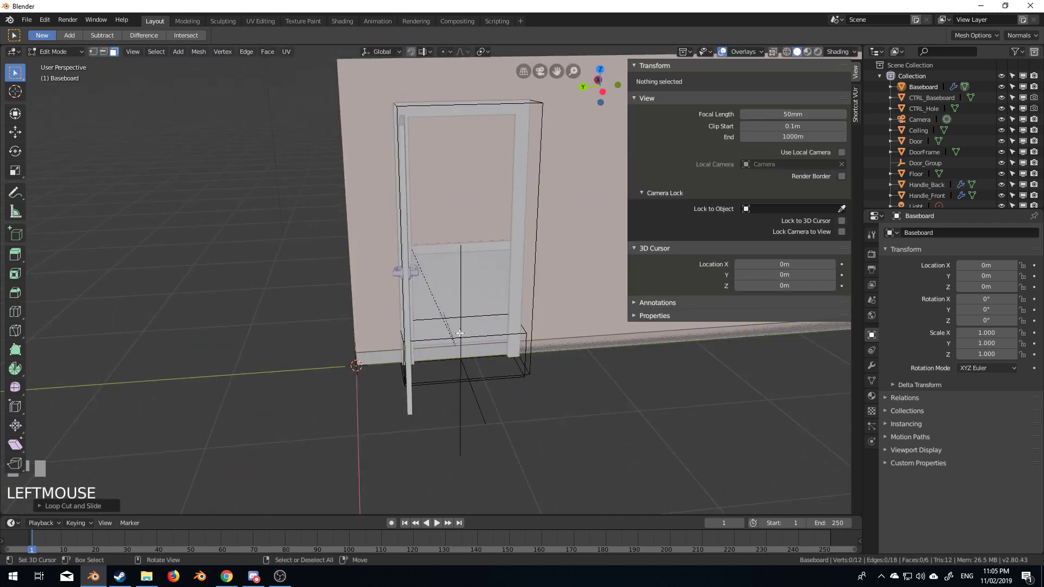
right_click(475, 354)
key("Delete")
middle_click_drag(474, 354, 359, 297)
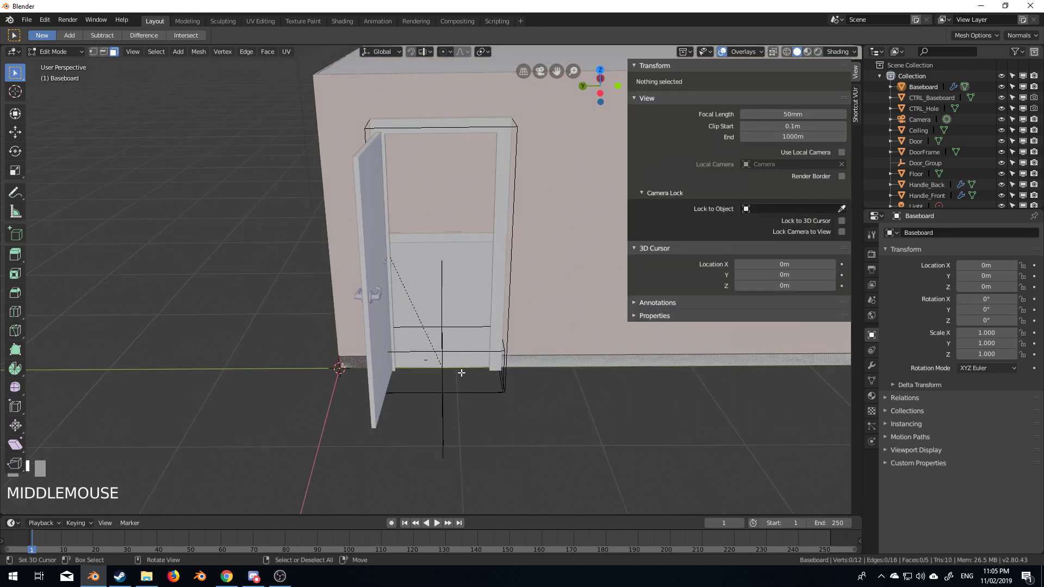
mouse_move(462, 373)
middle_mouse_down()
mouse_move(470, 382)
mouse_move(460, 386)
mouse_move(473, 375)
middle_mouse_up()
Return to Object Mode and select the room walls
key("Tab")
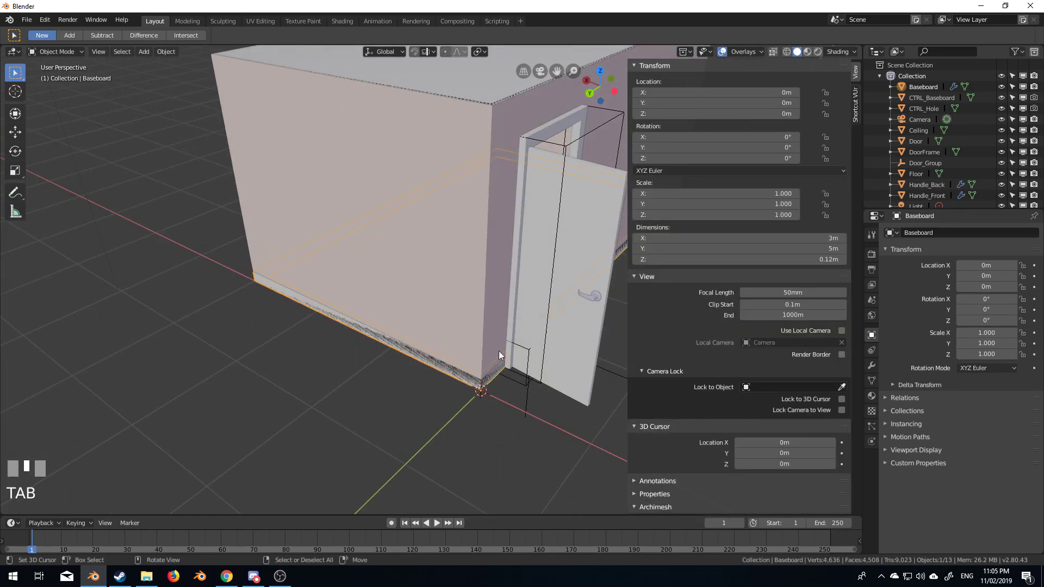
right_click(467, 267)
scroll(719, 475, "down", 10)
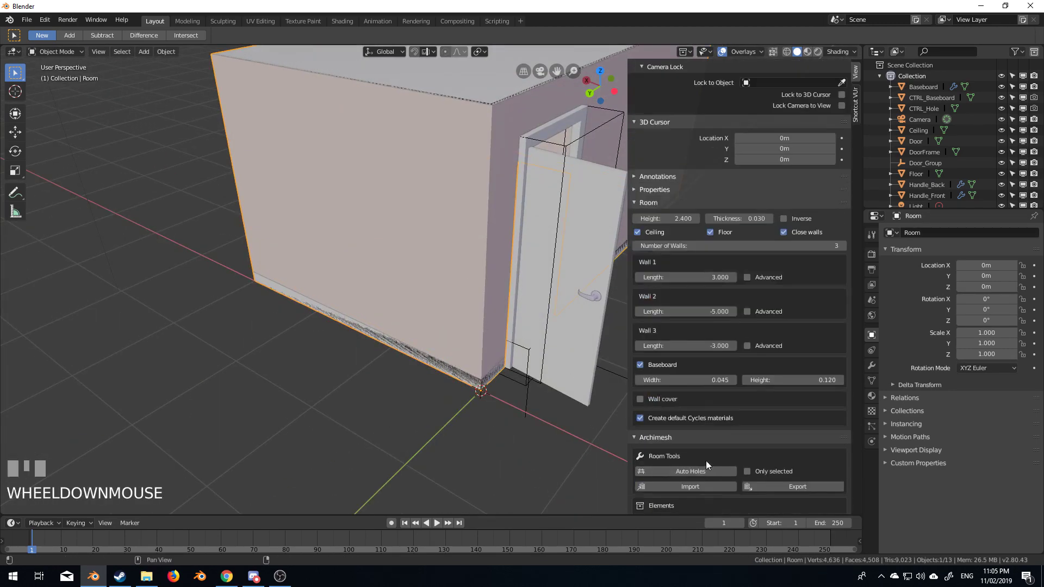
scroll(706, 461, "down", 6)
scroll(706, 396, "down", 3)
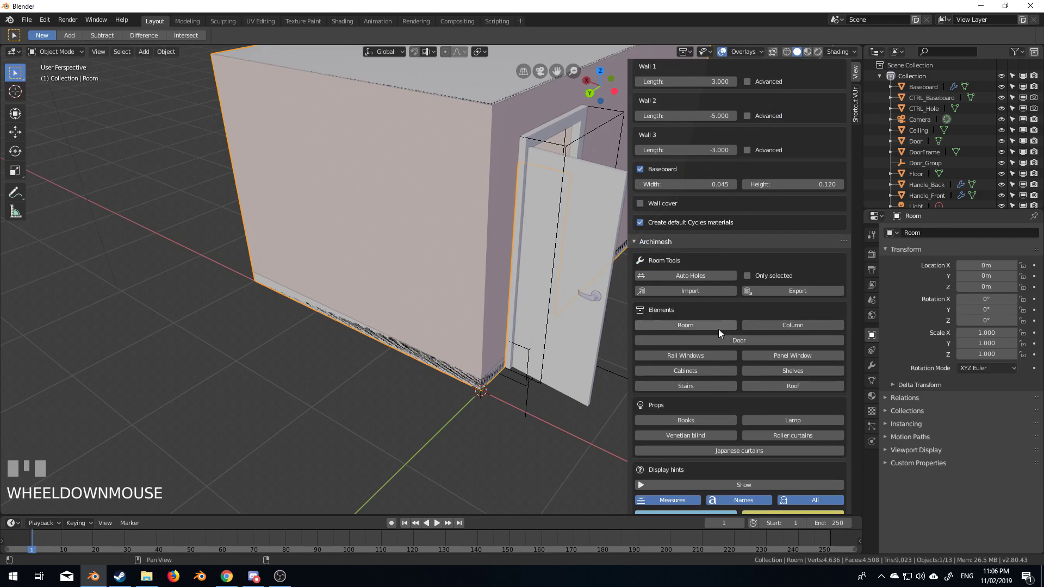
Add a 250x200 panel window and slide it along the wall beside the door
left_click(761, 357)
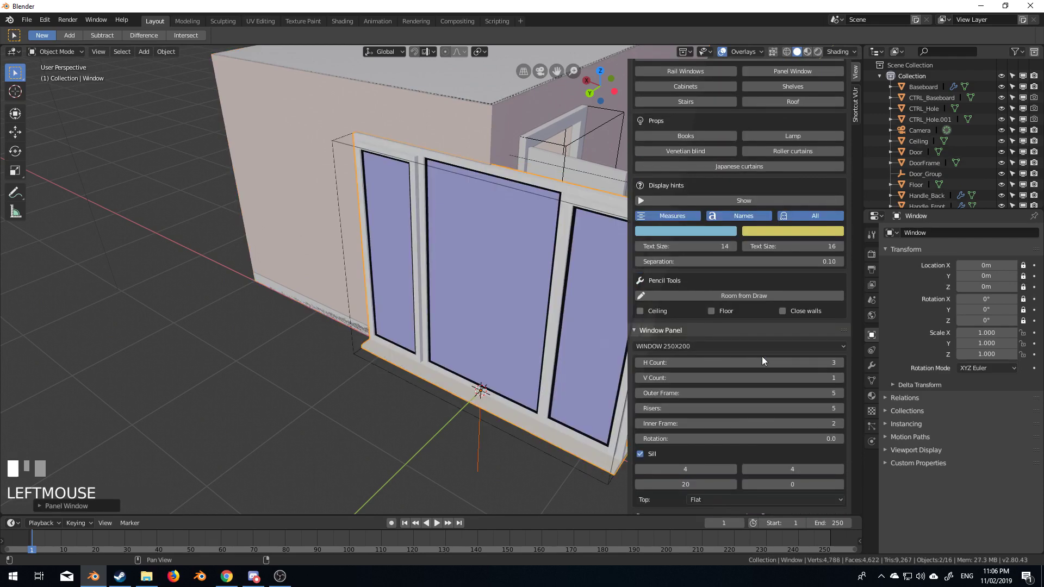
middle_click_drag(603, 342, 533, 308)
scroll(559, 324, "down", 4)
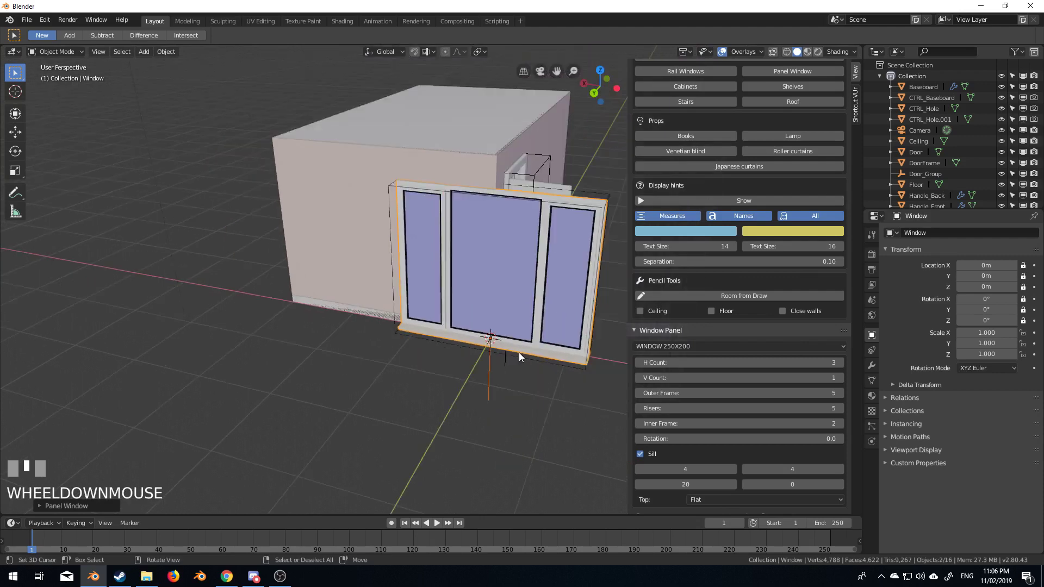
key("g")
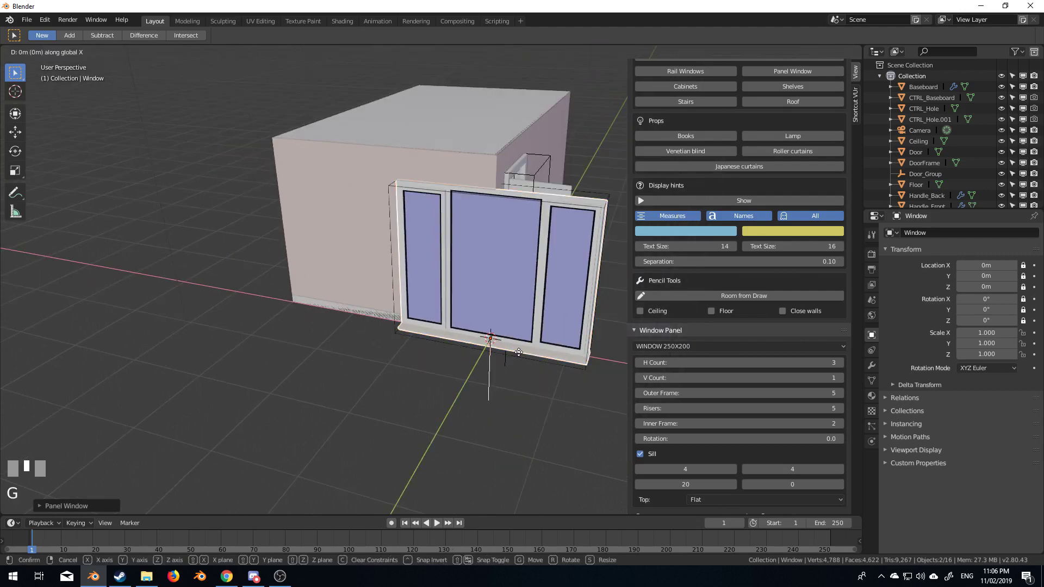
left_click(423, 333)
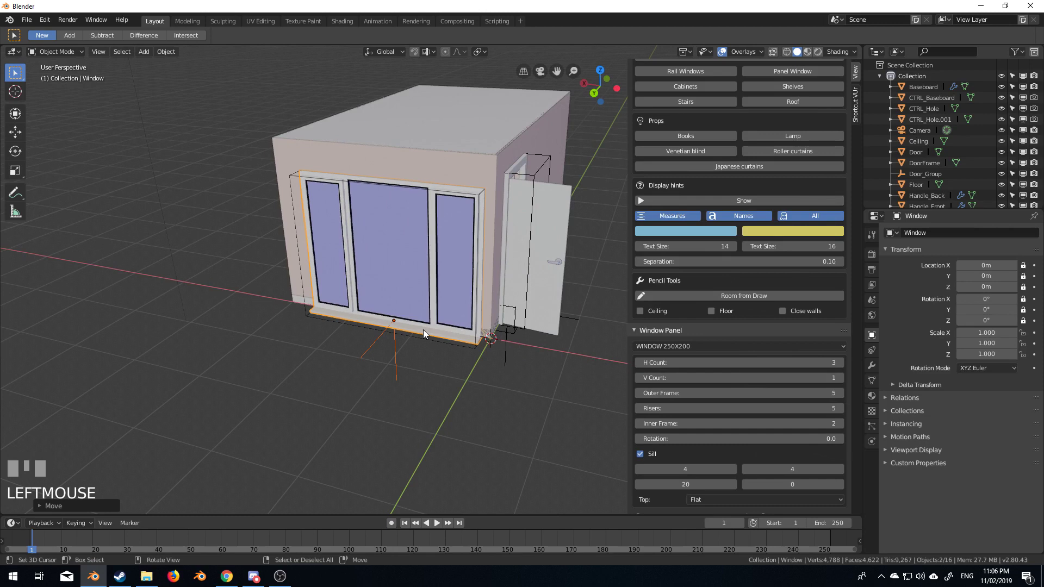
scroll(691, 448, "down", 3)
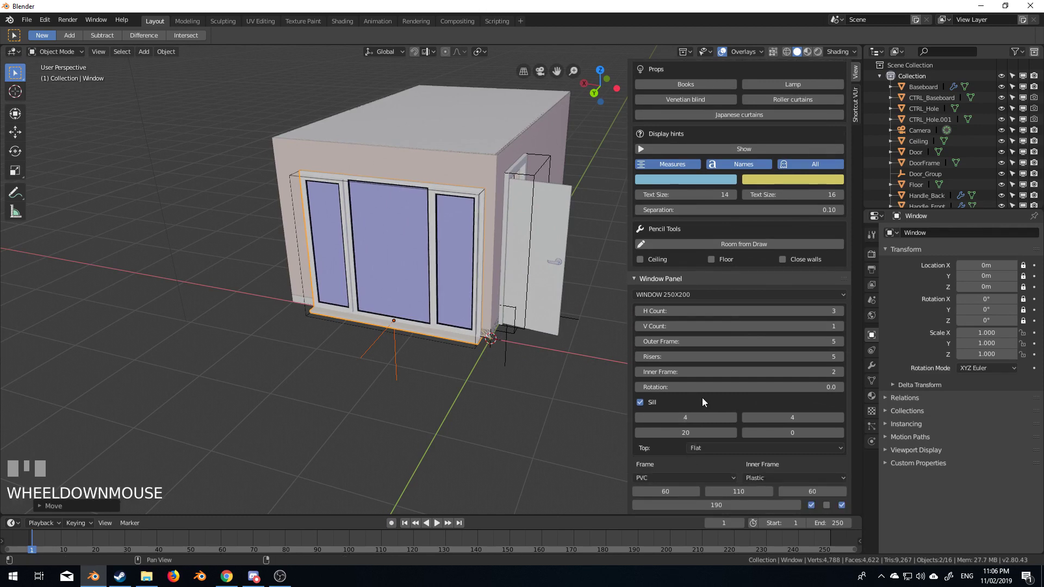
Run Auto Holes on the Room to cut the panel window openings, then view the window wall
right_click(484, 152)
scroll(681, 454, "down", 3)
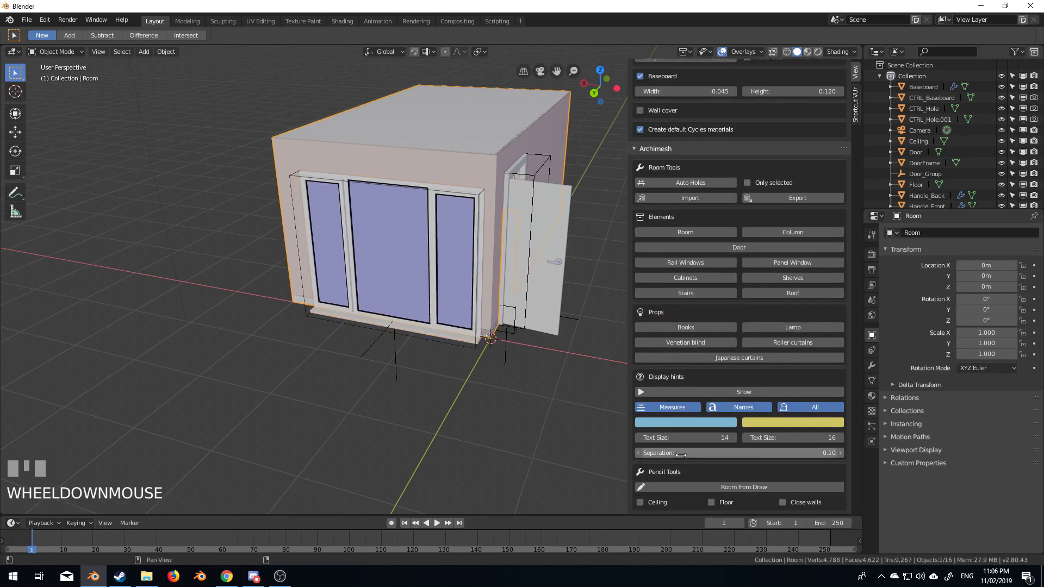
left_click(695, 184)
middle_click_drag(609, 239, 403, 317)
scroll(403, 354, "up", 5)
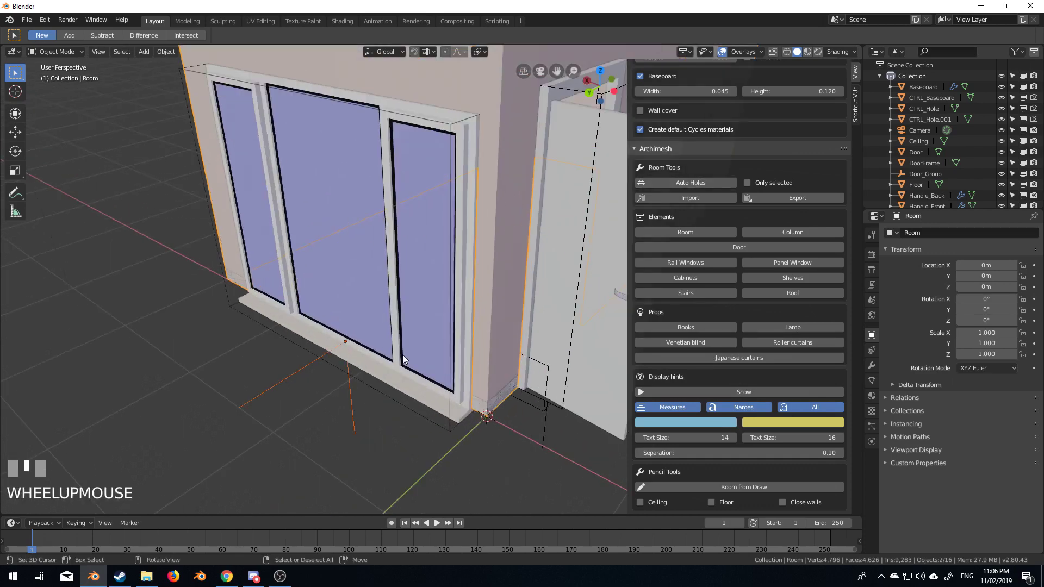
middle_click_drag(402, 354, 445, 339)
Select the panel window and check its fit in the wall opening, leaving its position unchanged
right_click(493, 325)
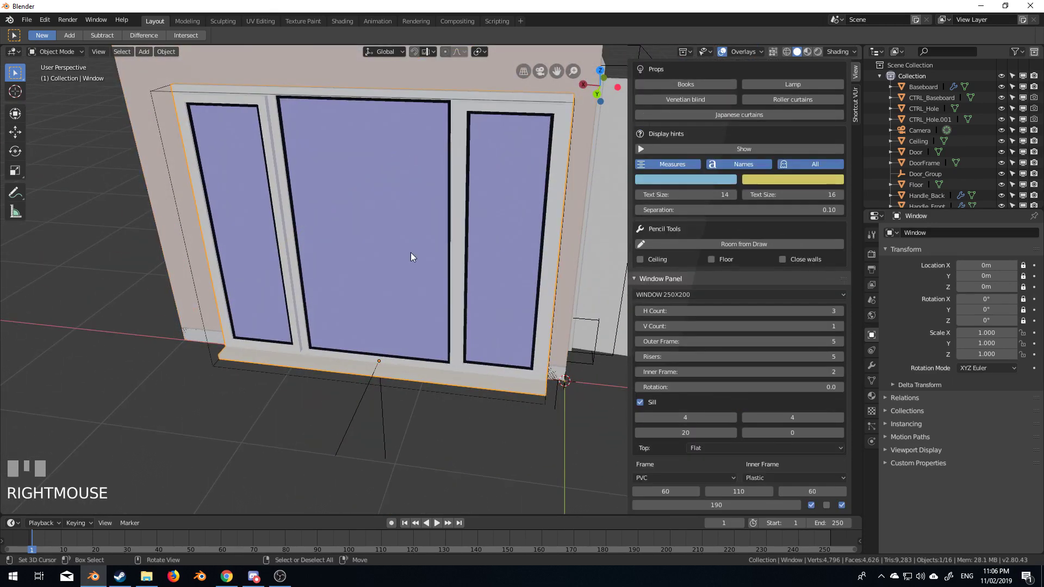
middle_click_drag(467, 253, 442, 260)
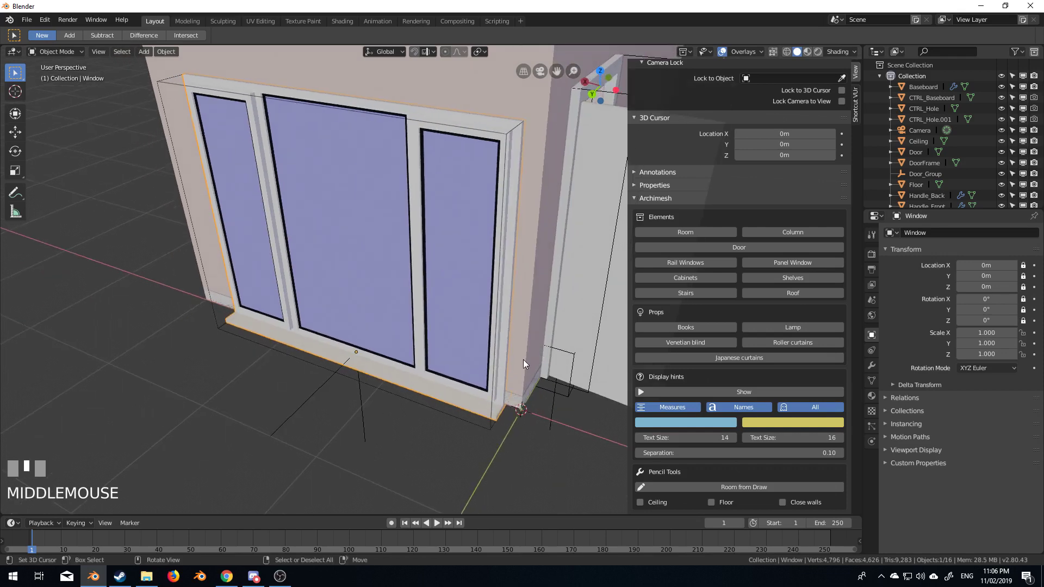
key("g")
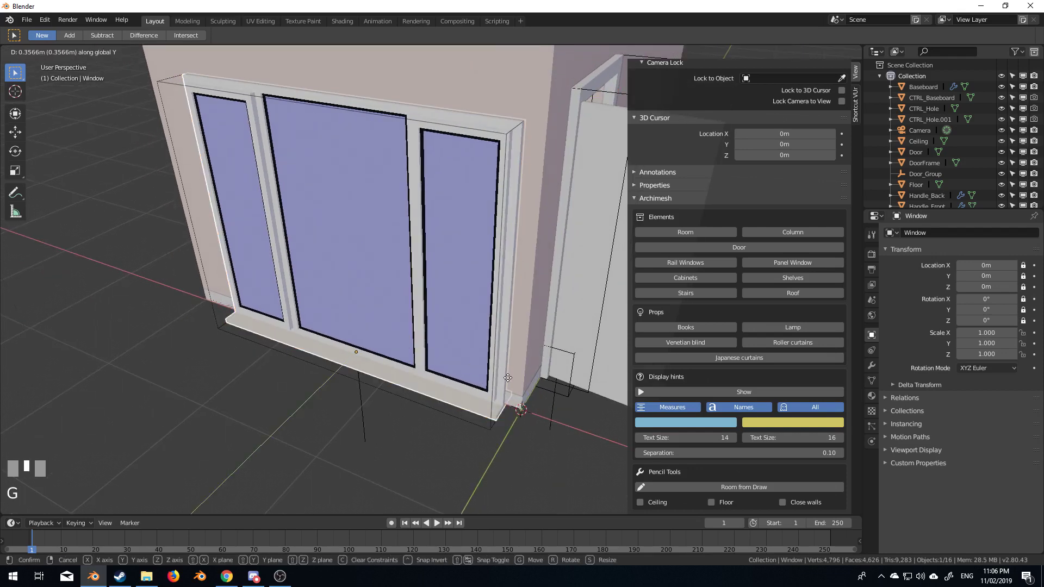
right_click(405, 347)
Select the floor, toggle Edit Mode on and off, and zoom out to see the whole room
right_click(331, 306)
key("Tab")
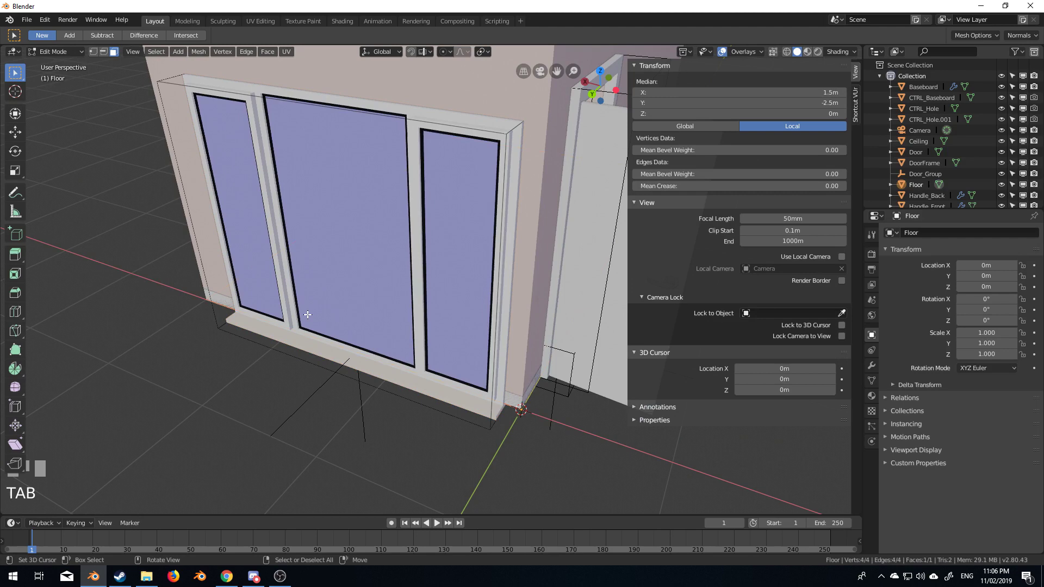
key("Tab")
middle_click_drag(325, 316, 486, 324, "ctrl")
scroll(706, 417, "down", 10)
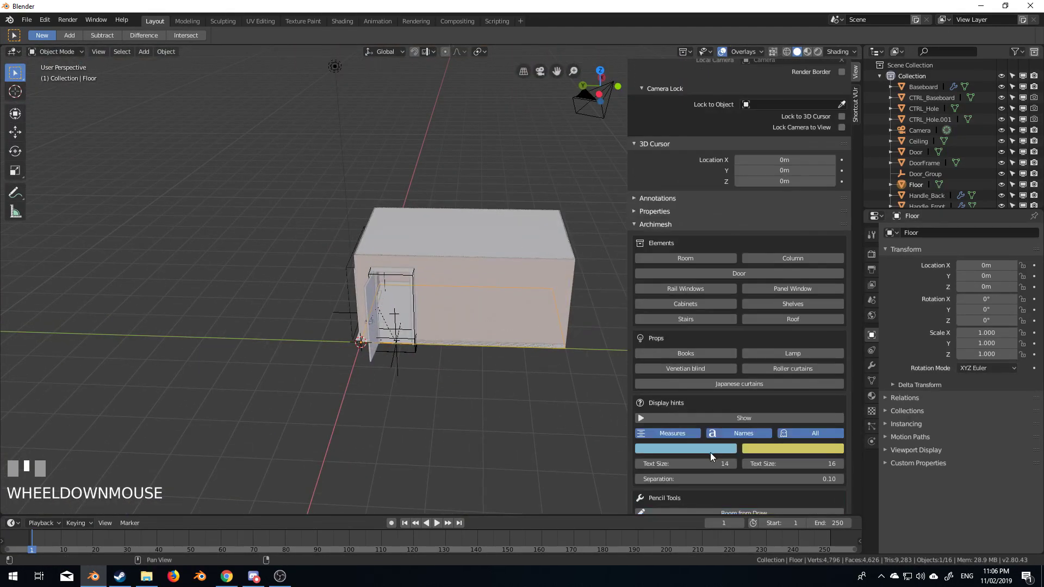
scroll(710, 452, "down", 2)
Add an Archimesh rail window and rotate the whole Window_Group.001 90° around Z
left_click(697, 266)
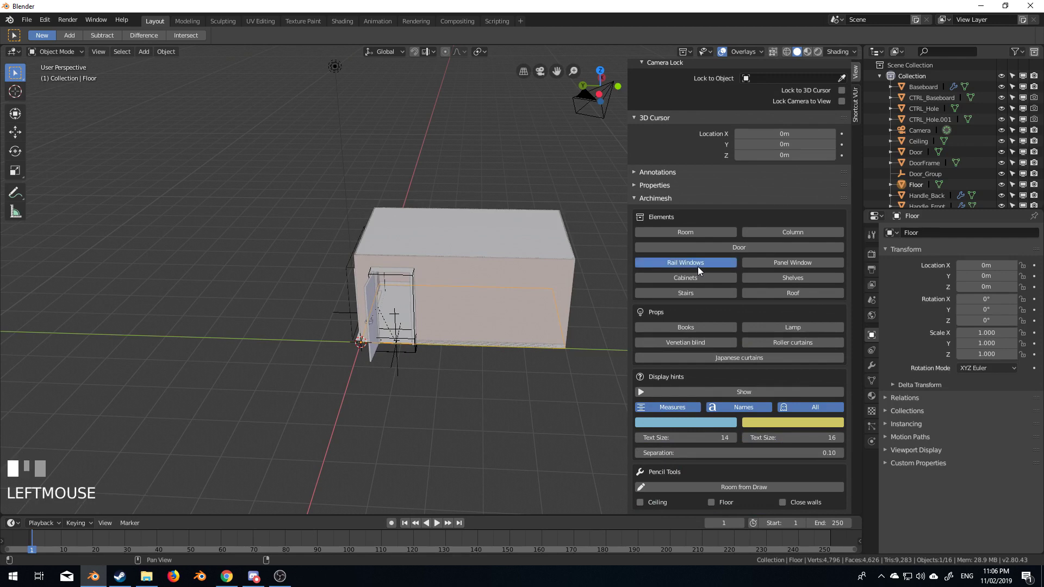
middle_click(416, 351)
type("rz90")
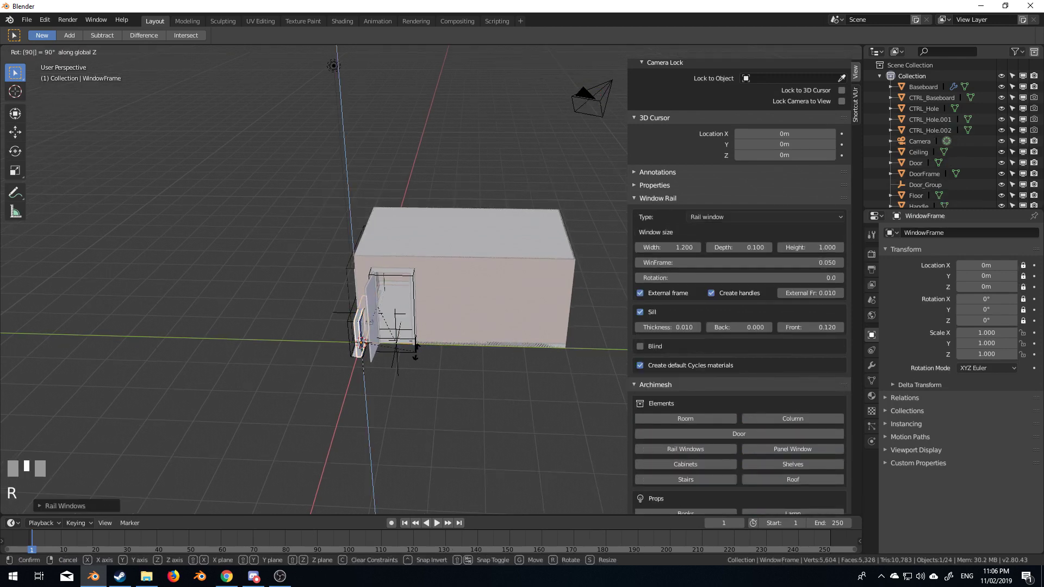
right_click(416, 352)
middle_click_drag(417, 351, 450, 365)
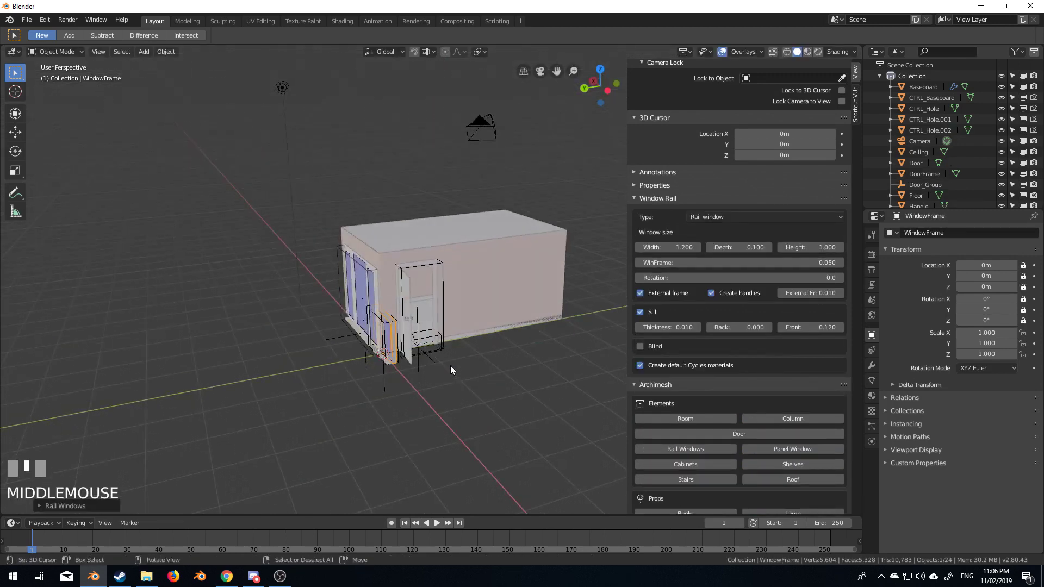
right_click(382, 383)
type("r")
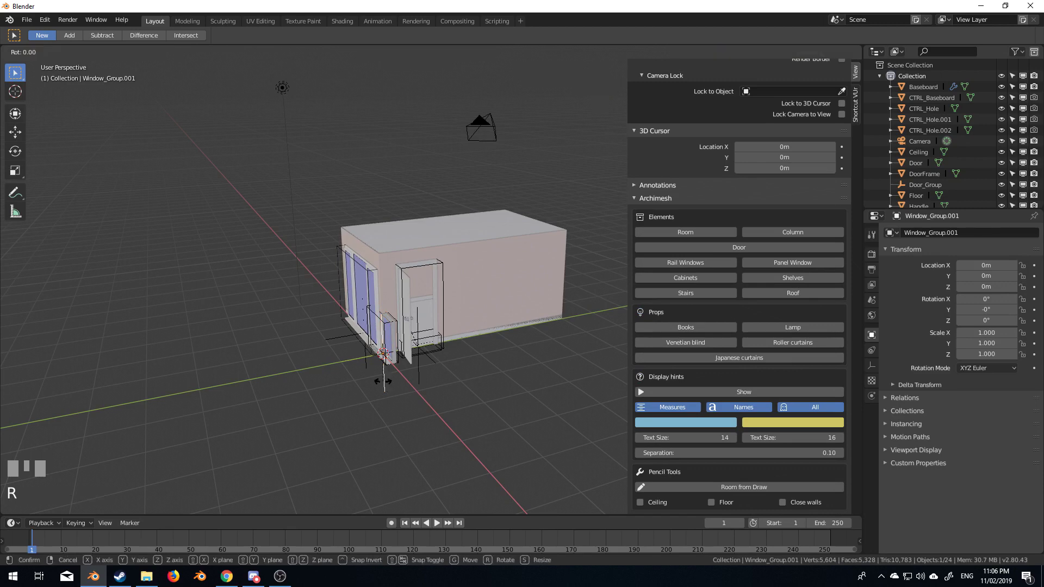
type("z90")
key("KP_Enter")
Move the rail window onto the long side wall and raise it to about 0.76 m on Z
key("g")
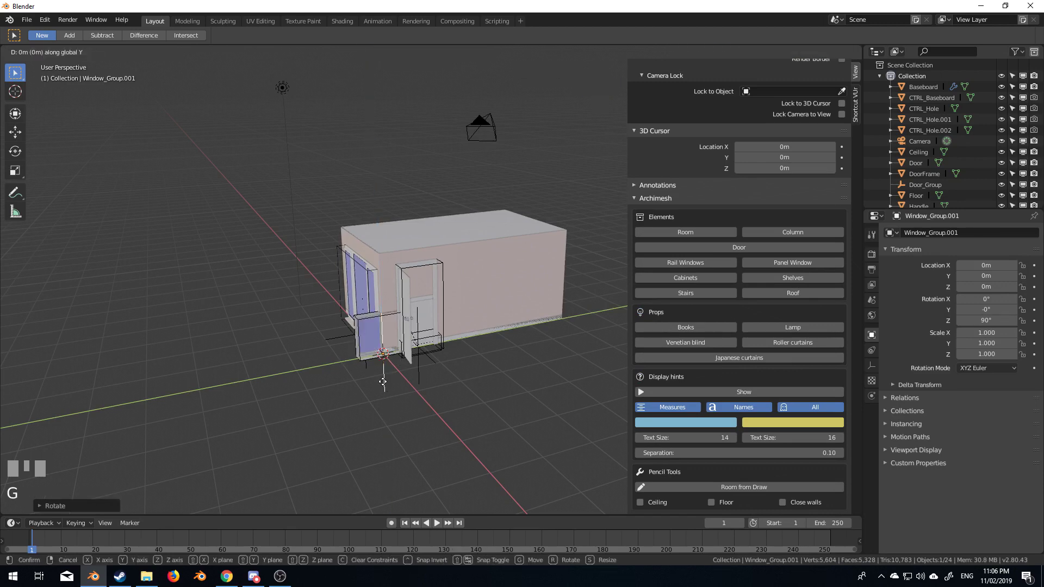
left_click(504, 377)
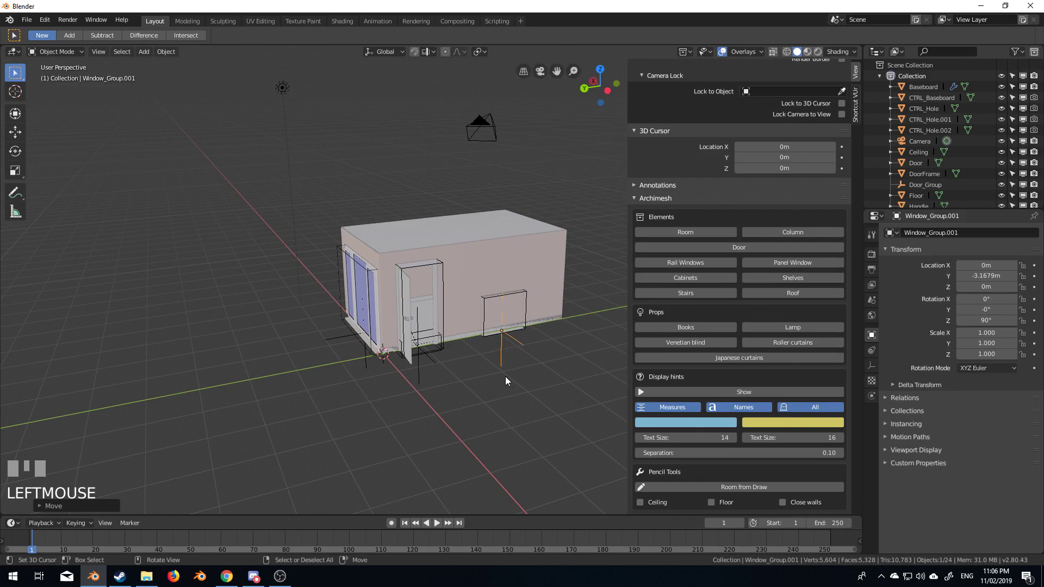
key("g")
key("z")
left_click(505, 337)
middle_click_drag(506, 337, 387, 399)
scroll(563, 324, "up", 3)
scroll(490, 390, "up", 4)
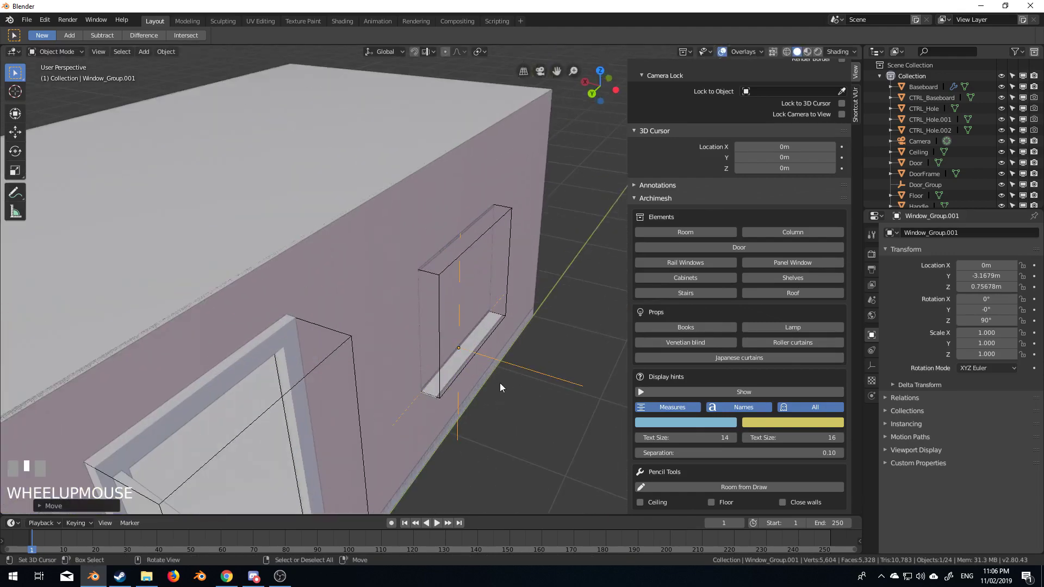
Nudge the rail window along X to about X -0.037 m on the wall
key("g")
key("x")
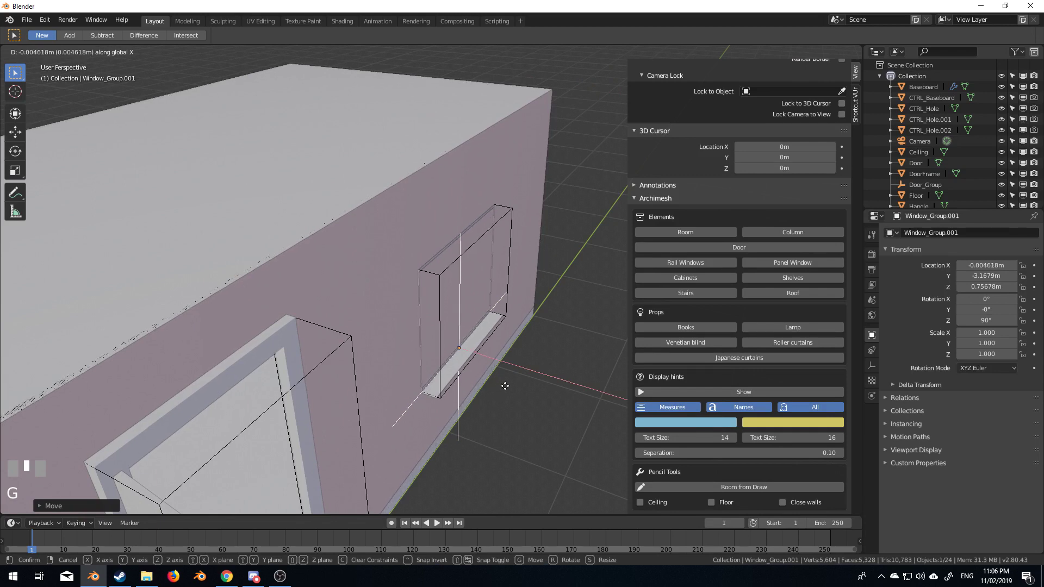
left_click(513, 389)
mouse_move(514, 388)
middle_mouse_down()
mouse_move(501, 361)
mouse_move(516, 354)
middle_mouse_up()
Preview the room in rendered shading, then return the viewport to solid shading
key("z")
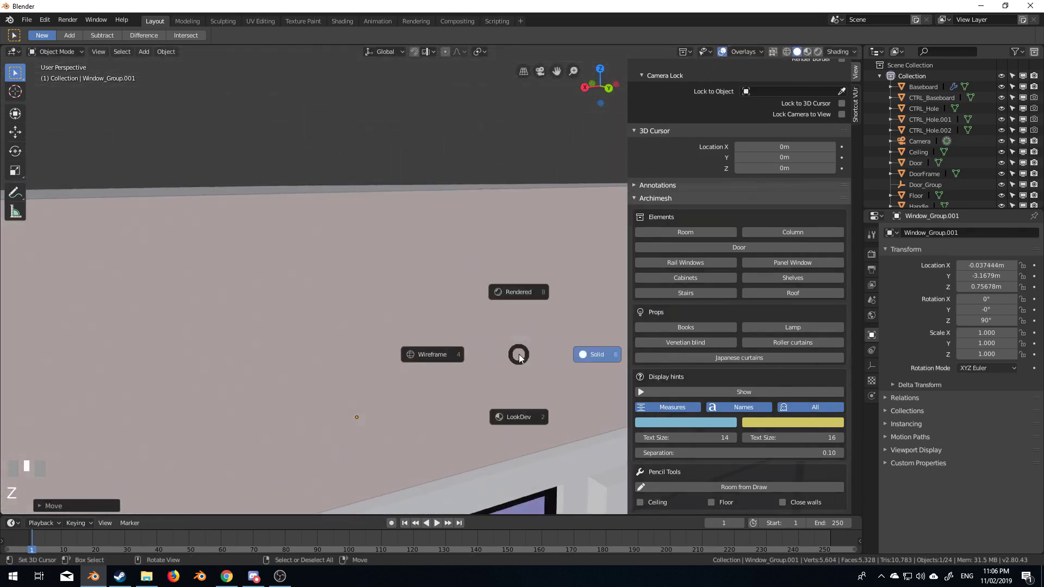
left_click(497, 128)
middle_click_drag(496, 128, 383, 173)
scroll(413, 201, "down", 5)
middle_click_drag(442, 230, 434, 204)
key("z")
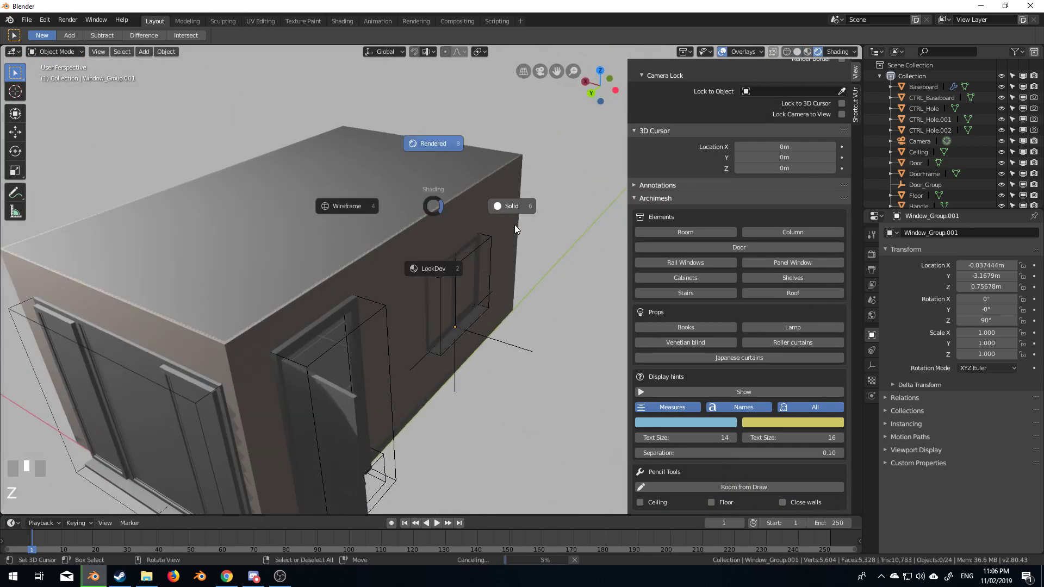
left_click(475, 239)
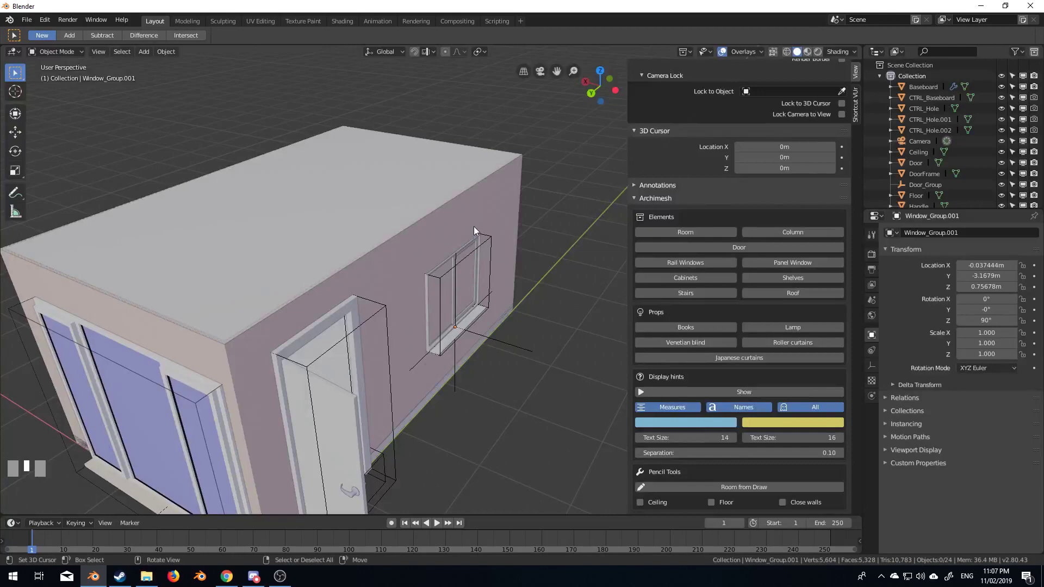
Select the Room and run Auto Holes to cut the rail window opening through the side wall
right_click(474, 226)
scroll(672, 462, "down", 5)
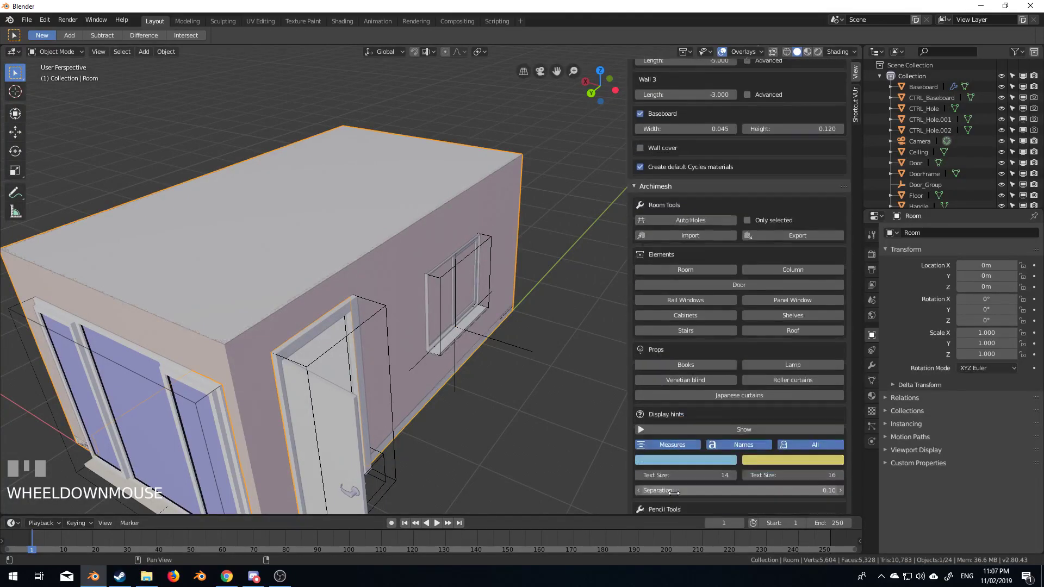
scroll(673, 491, "down", 2)
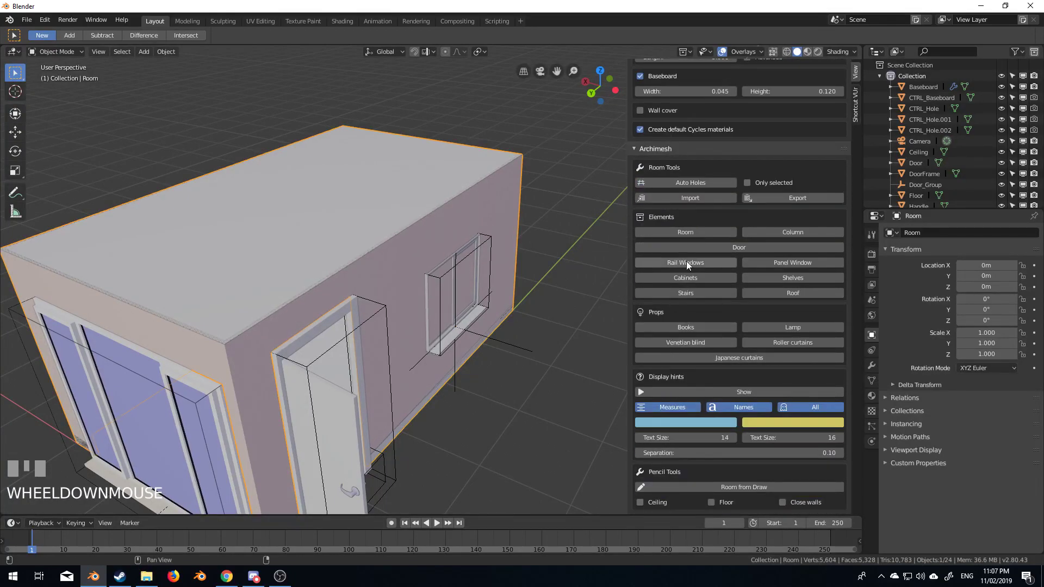
left_click(693, 184)
middle_click_drag(558, 277, 431, 403)
Slide the right sash Window.R along X to 0.15955 m, partly opening it
right_click(425, 346)
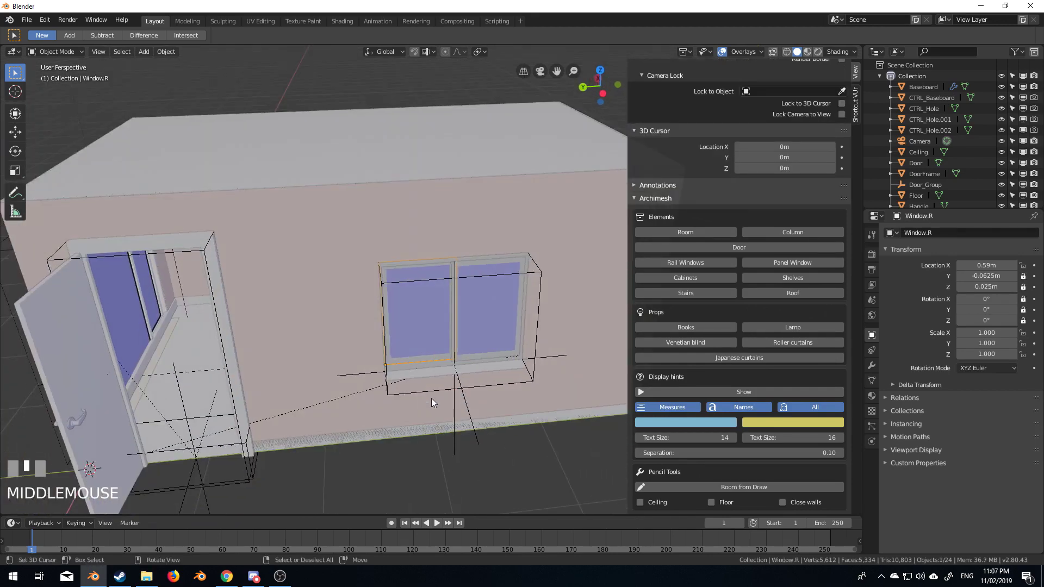
key("g")
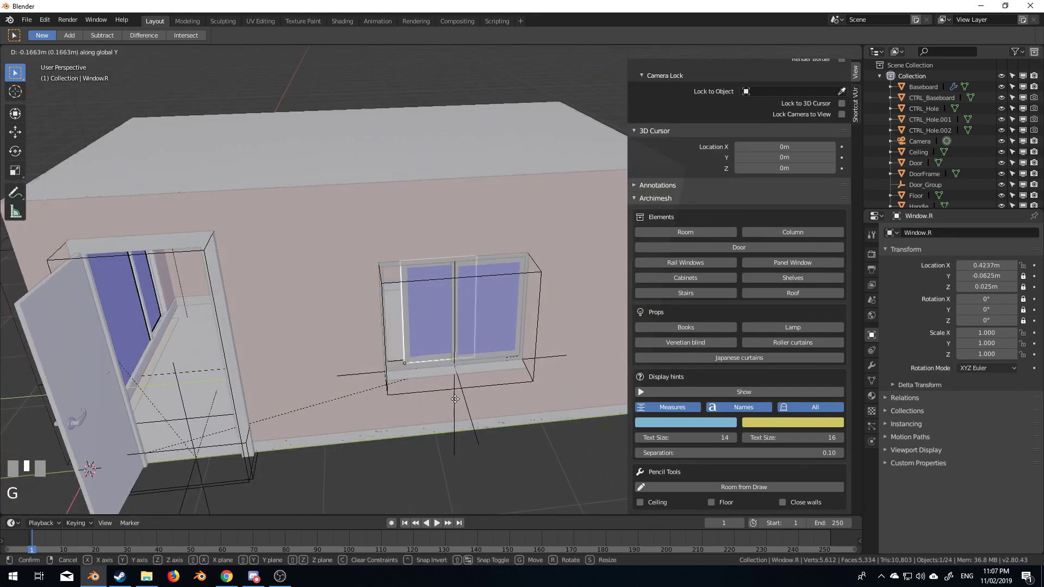
left_click(481, 395)
middle_click_drag(482, 395, 619, 314)
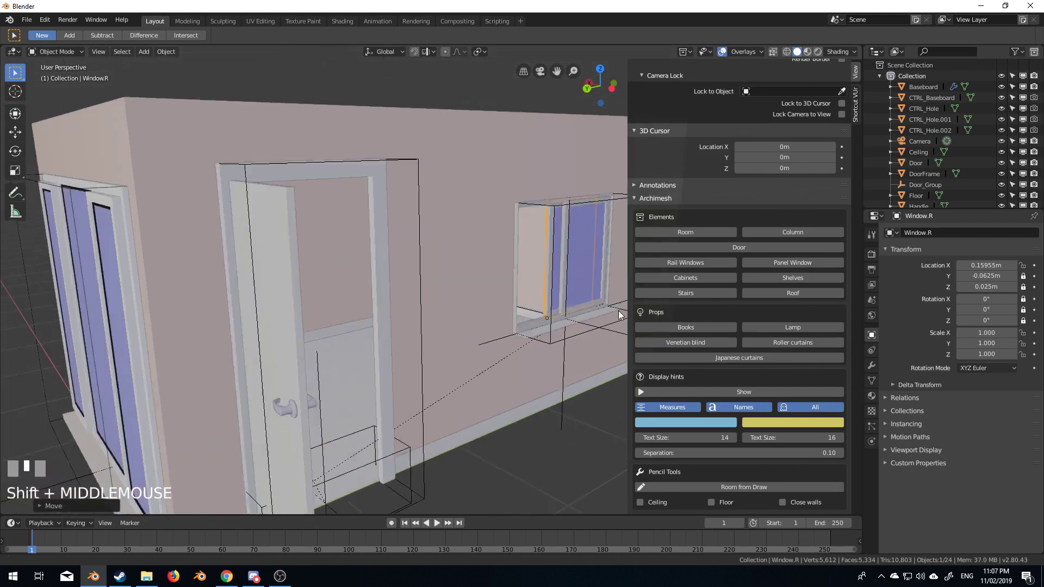
scroll(563, 338, "down", 3)
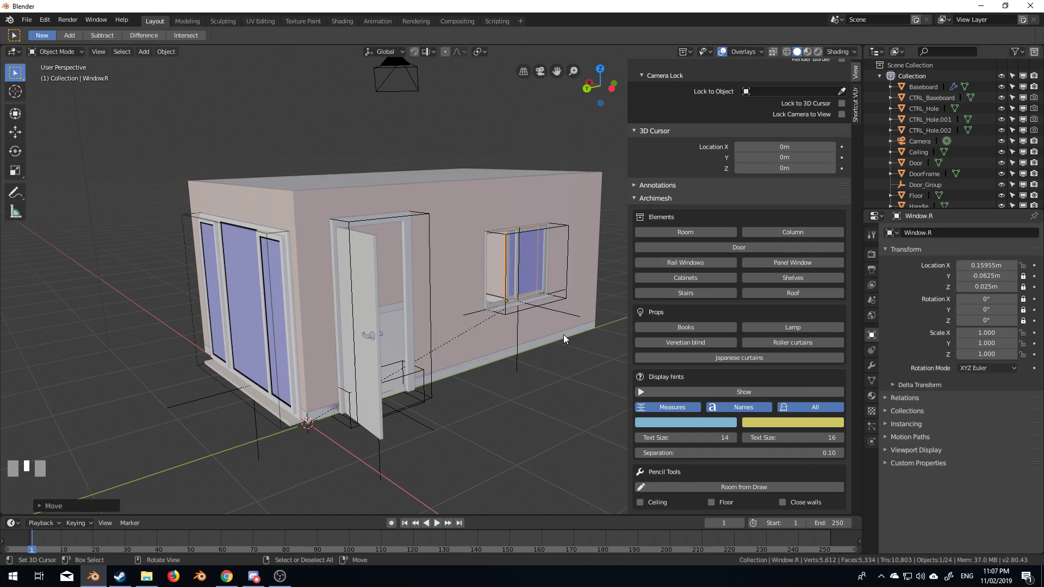
scroll(641, 462, "down", 1)
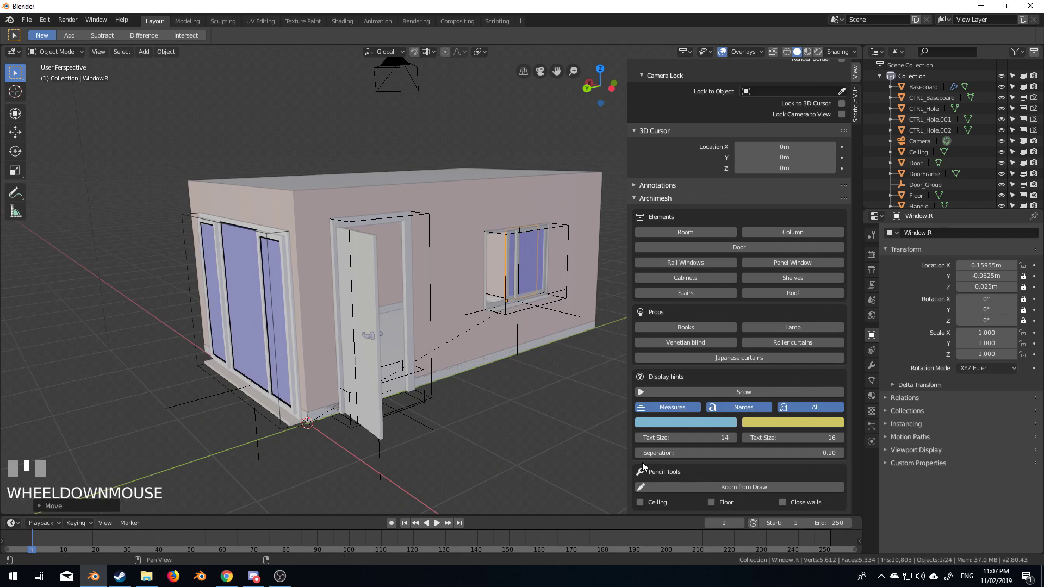
scroll(565, 452, "down", 2)
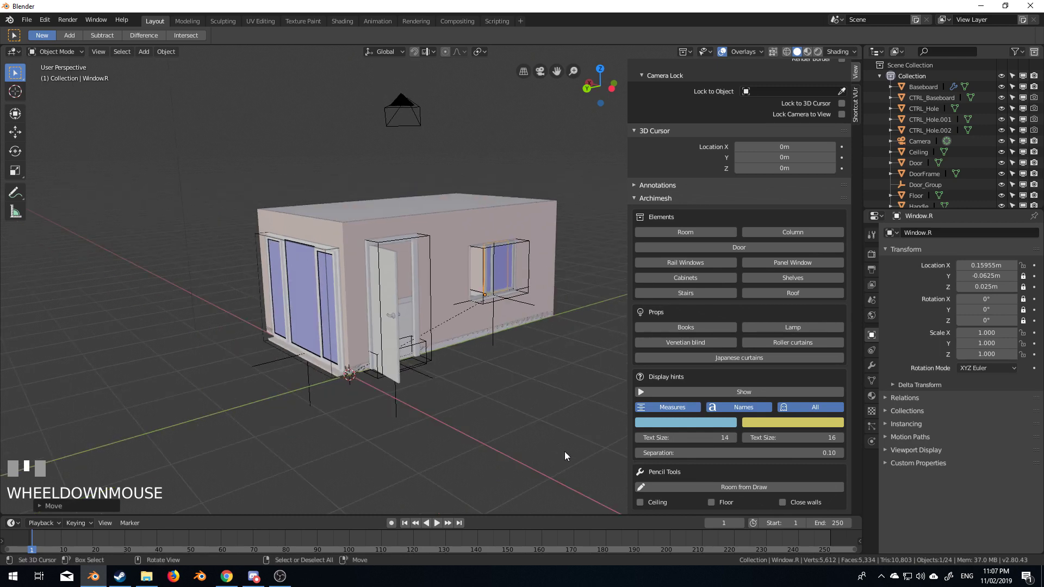